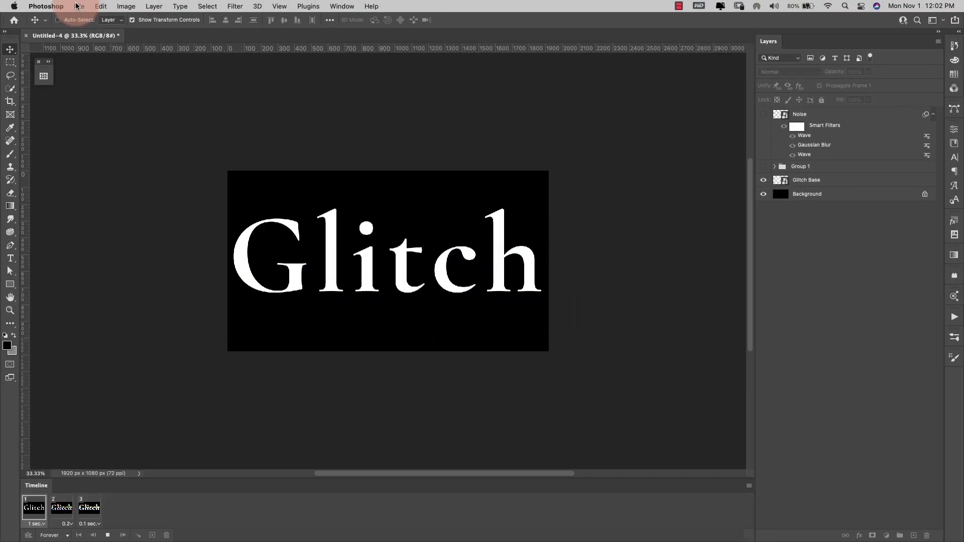
Create a new document from the HDTV 1080p film and video preset, 1920 x 1080 px, with a black background
left_click(81, 7)
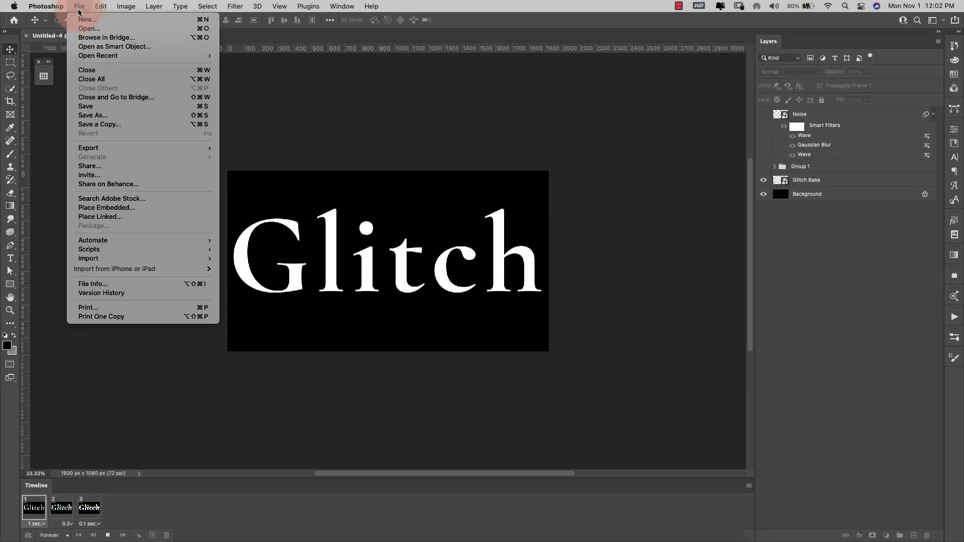
left_click(84, 19)
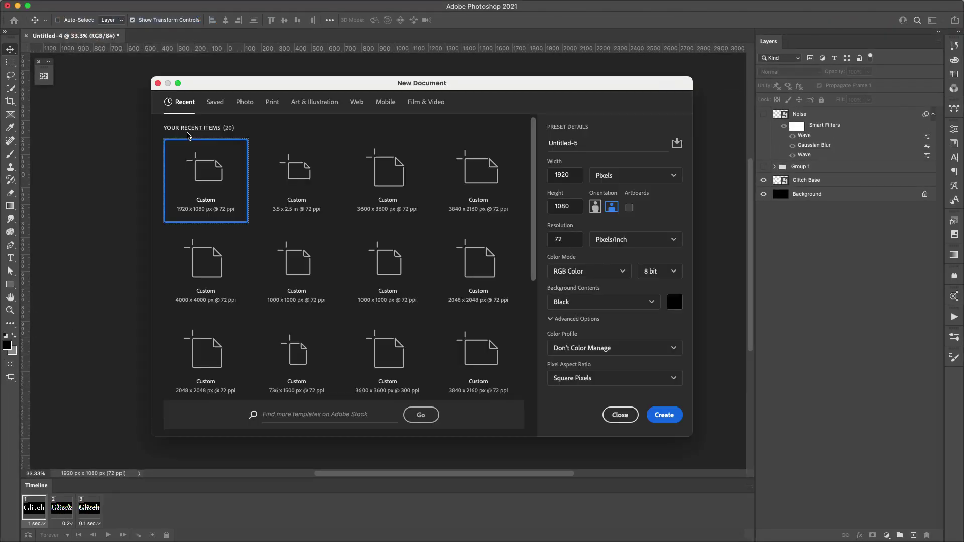
left_click(424, 104)
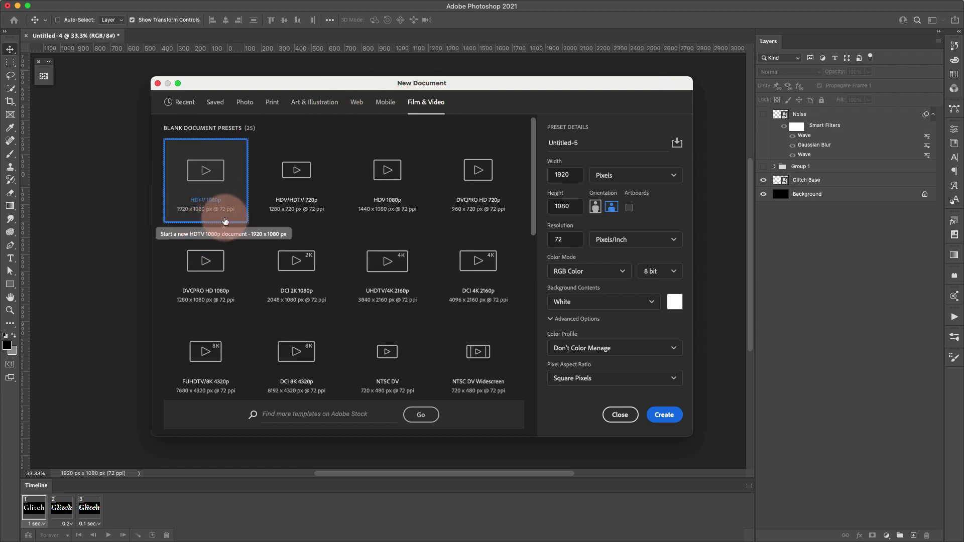
left_click(653, 301)
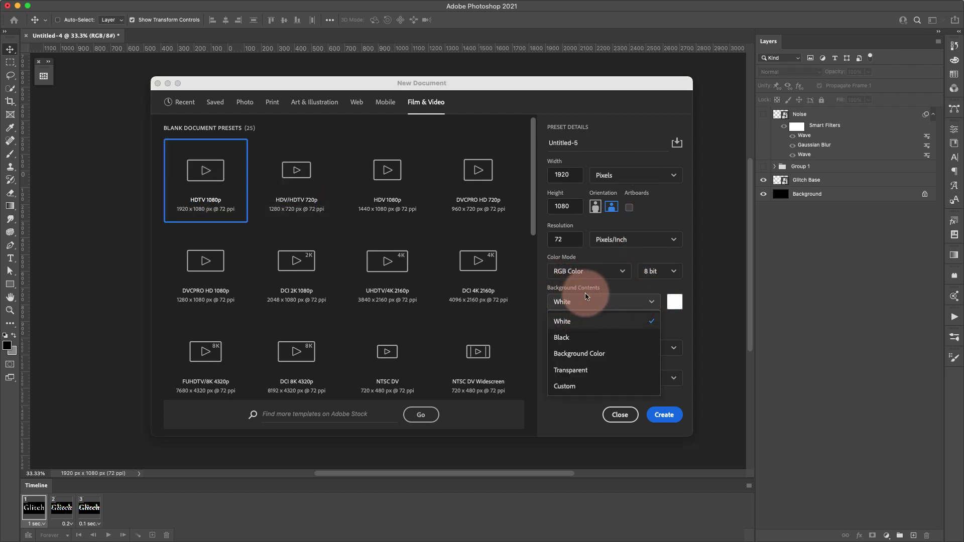
left_click(573, 338)
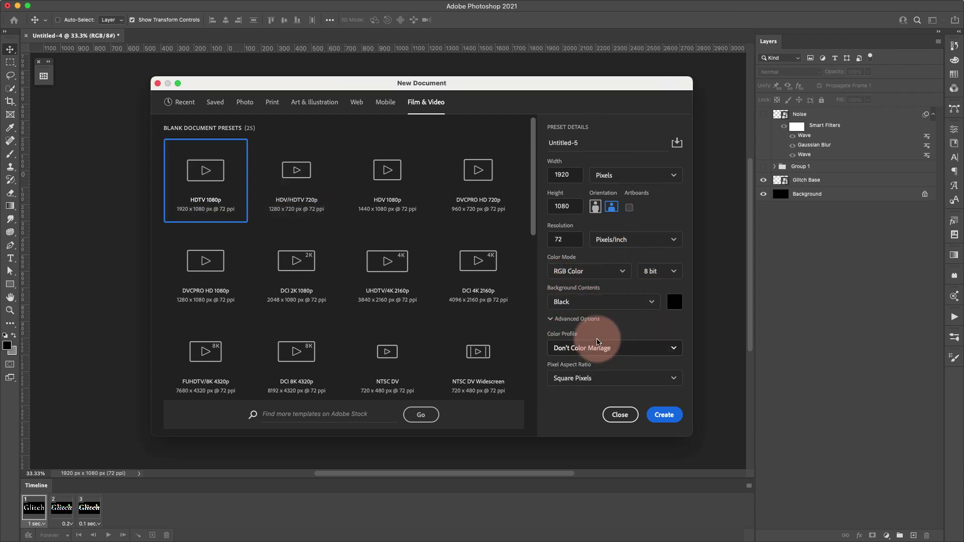
left_click(673, 415)
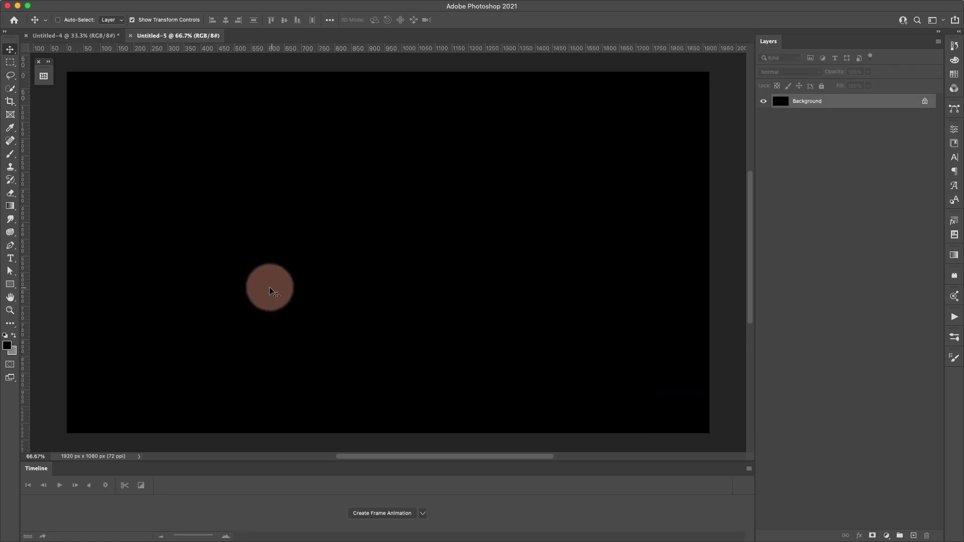
Add a text layer reading "Glitch" in the upper-left part of the canvas with the Type tool
left_click(10, 259)
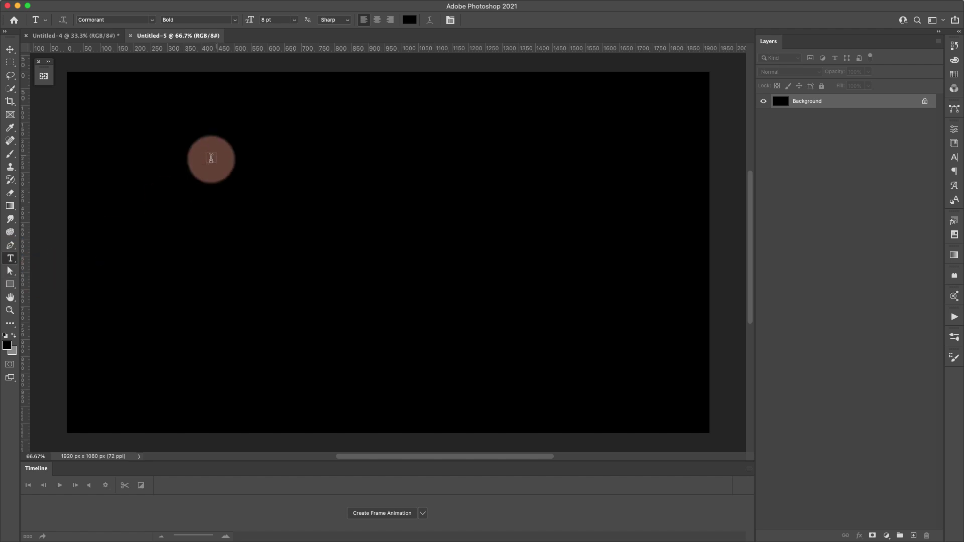
left_click(229, 194)
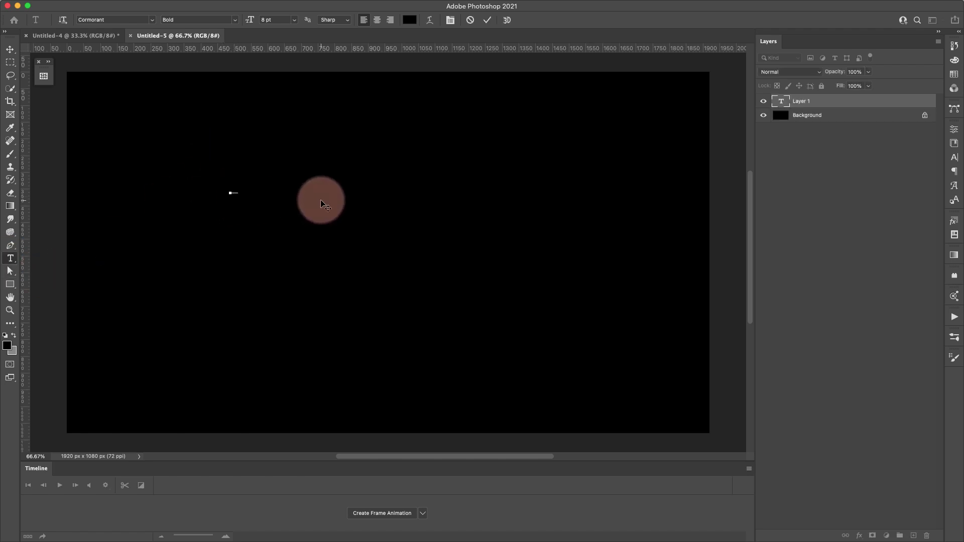
key("super+Return")
key("v")
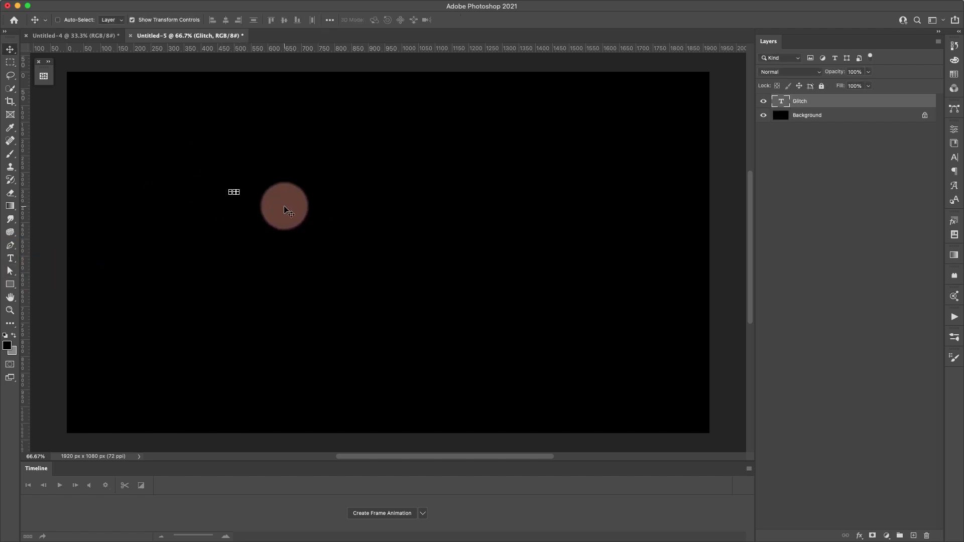
Set the Glitch text's color to white (ffffff)
left_click(954, 159)
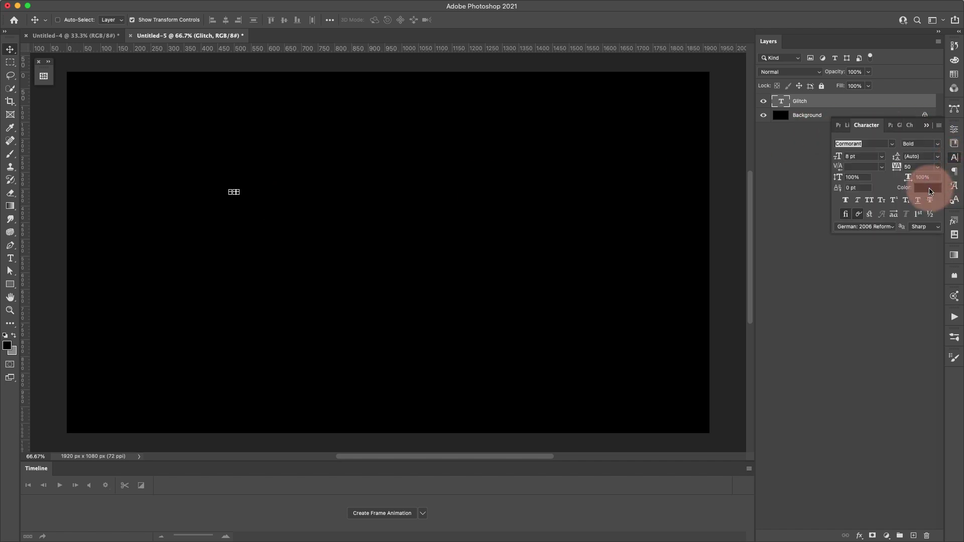
left_click(928, 188)
left_click_drag(631, 344, 522, 308)
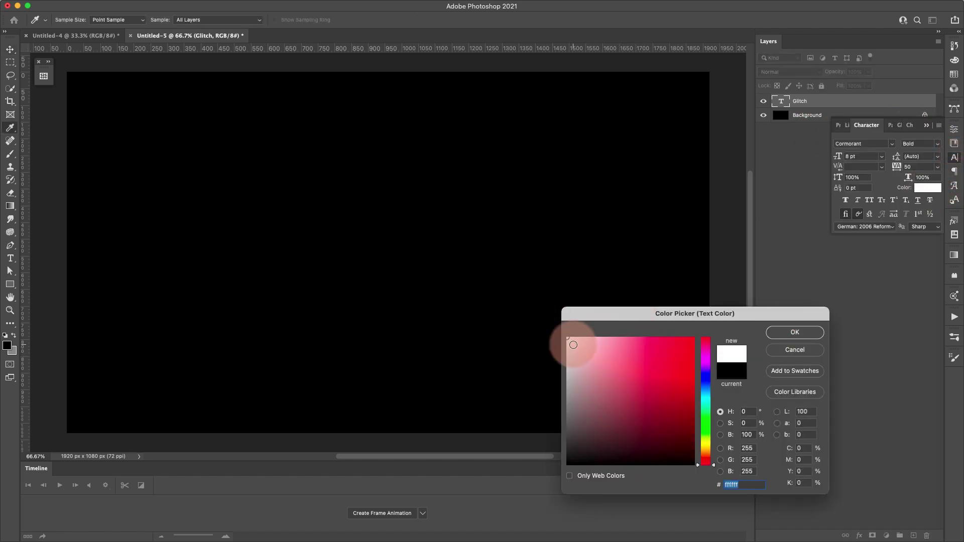
left_click(782, 332)
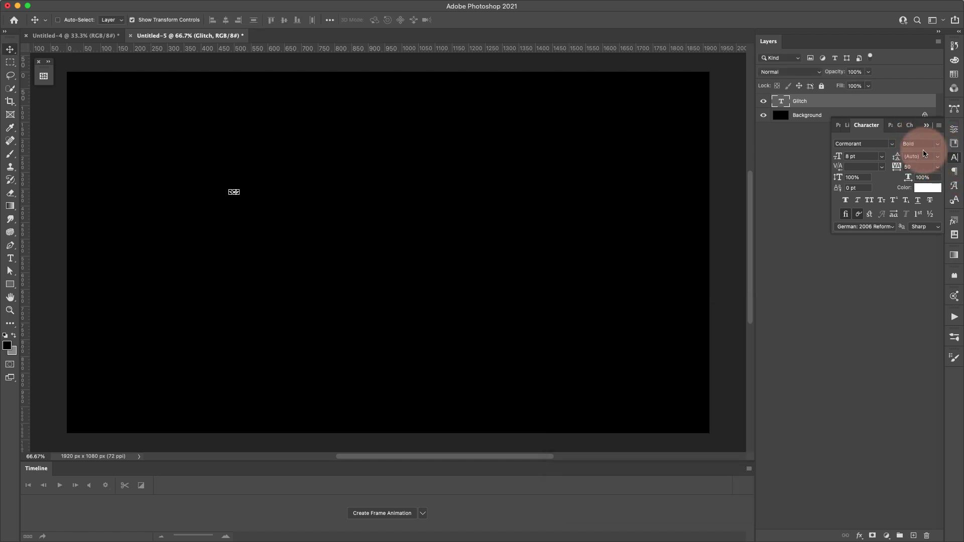
left_click(342, 6)
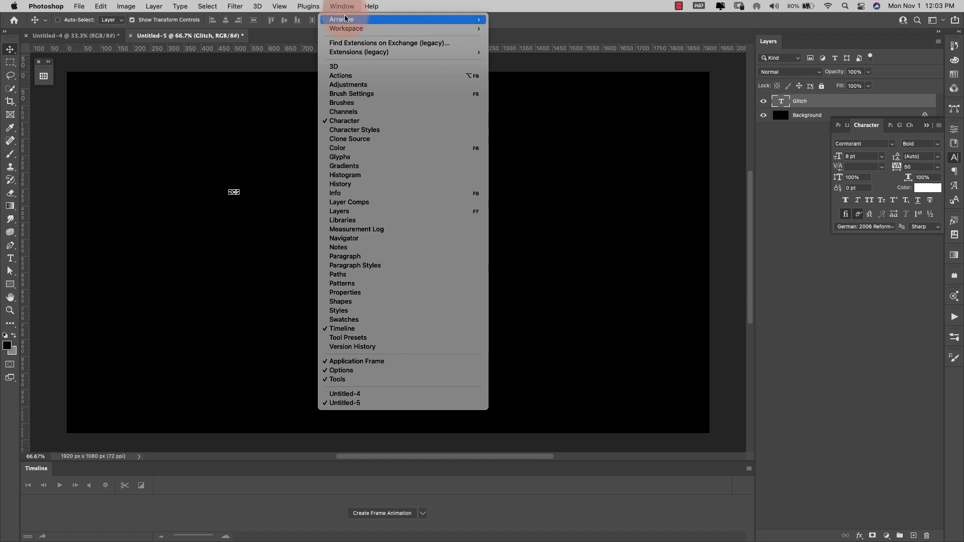
left_click(659, 219)
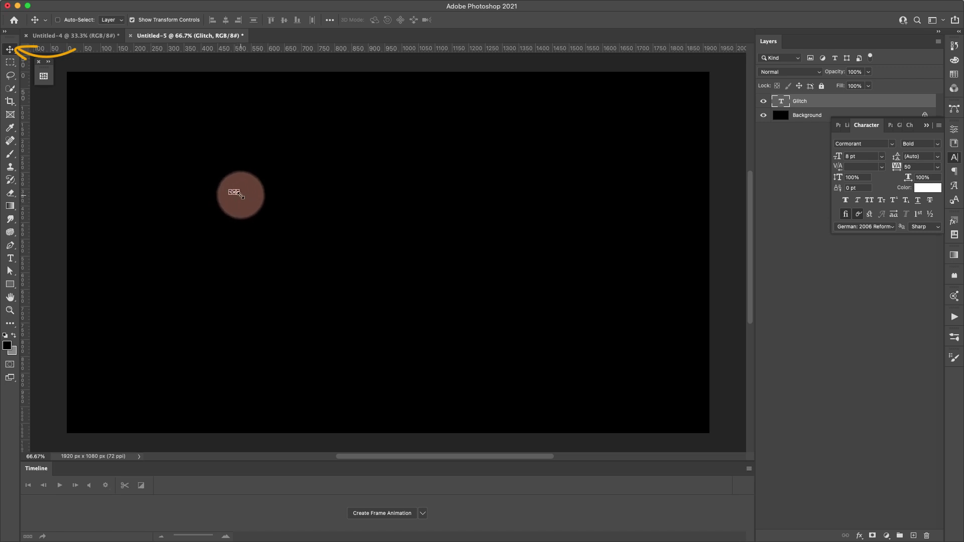
Scale the Glitch text up to about 648 pt so it nearly spans the canvas width, with small side margins
left_click_drag(241, 196, 699, 384)
left_click_drag(230, 194, 86, 119)
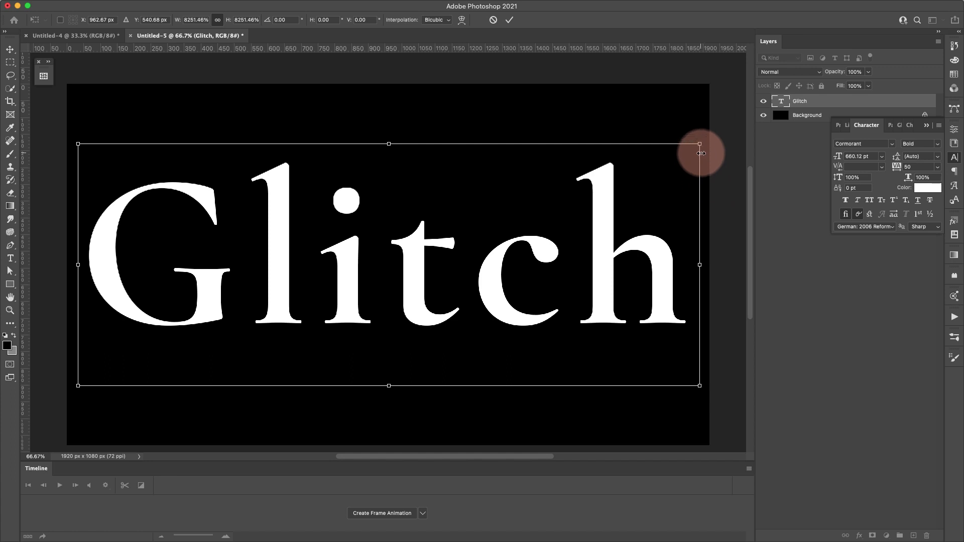
left_click_drag(700, 145, 695, 146)
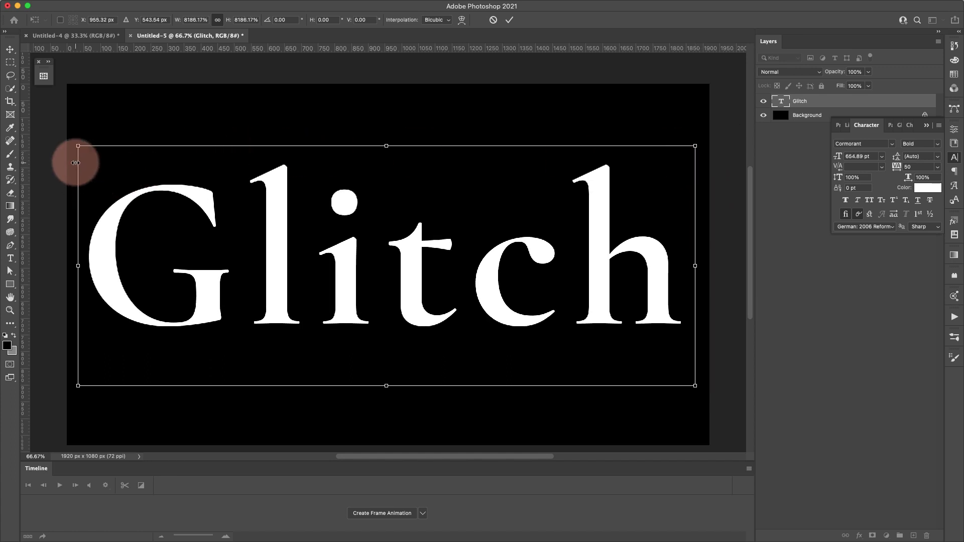
left_click_drag(77, 146, 85, 151)
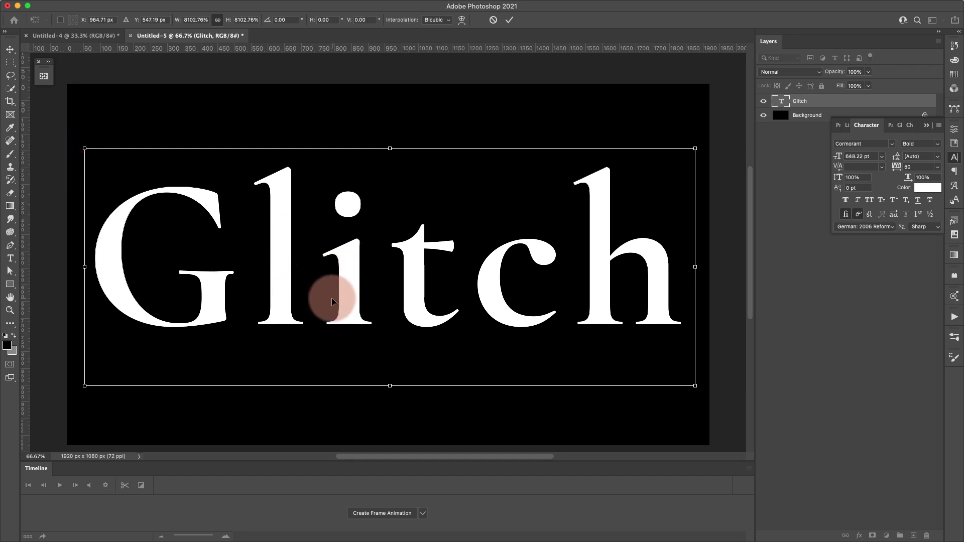
key("Return")
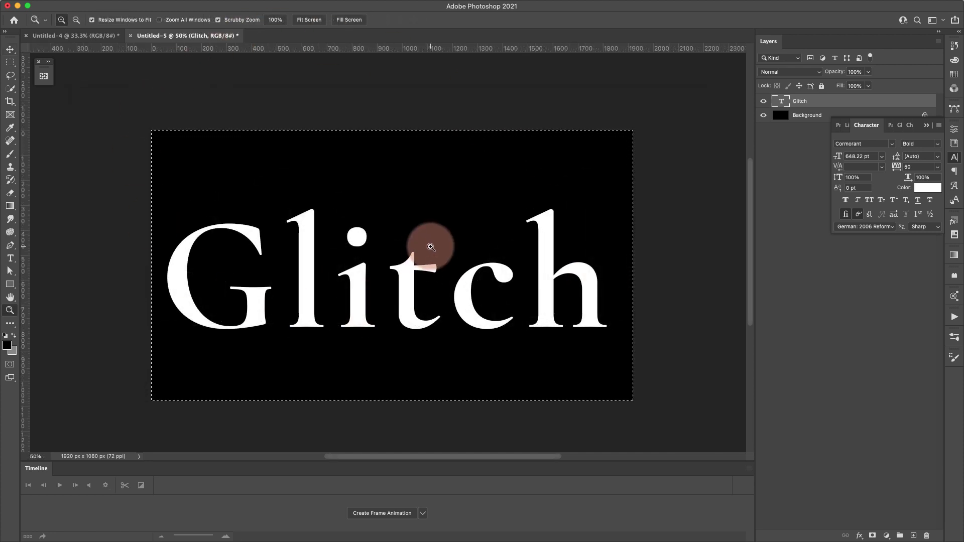
Center the Glitch text horizontally and vertically against the whole-canvas selection and clear the selection
key("v")
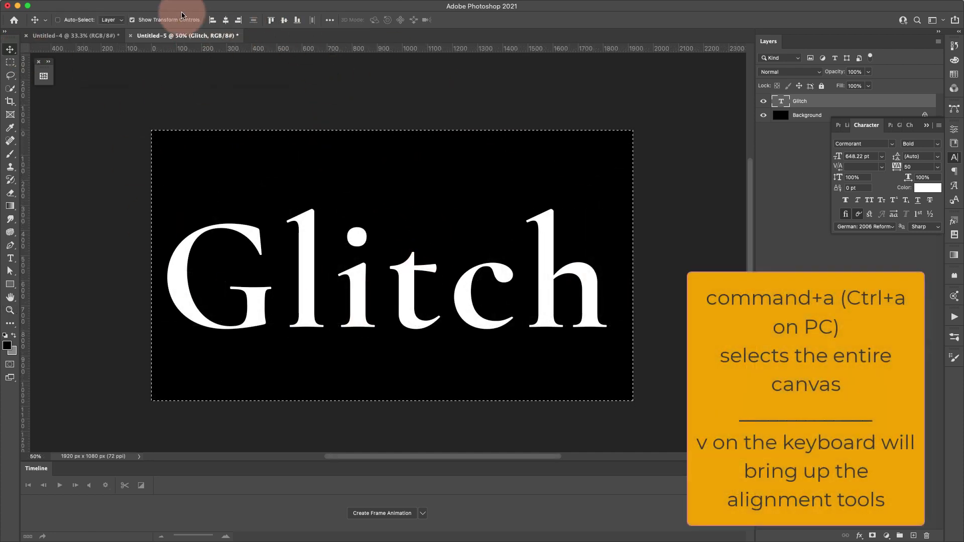
left_click(226, 20)
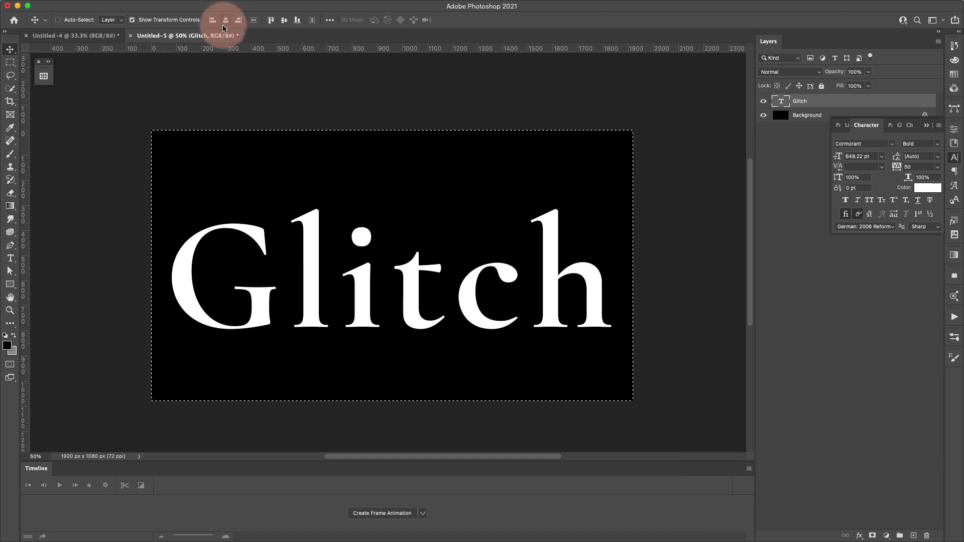
left_click(284, 19)
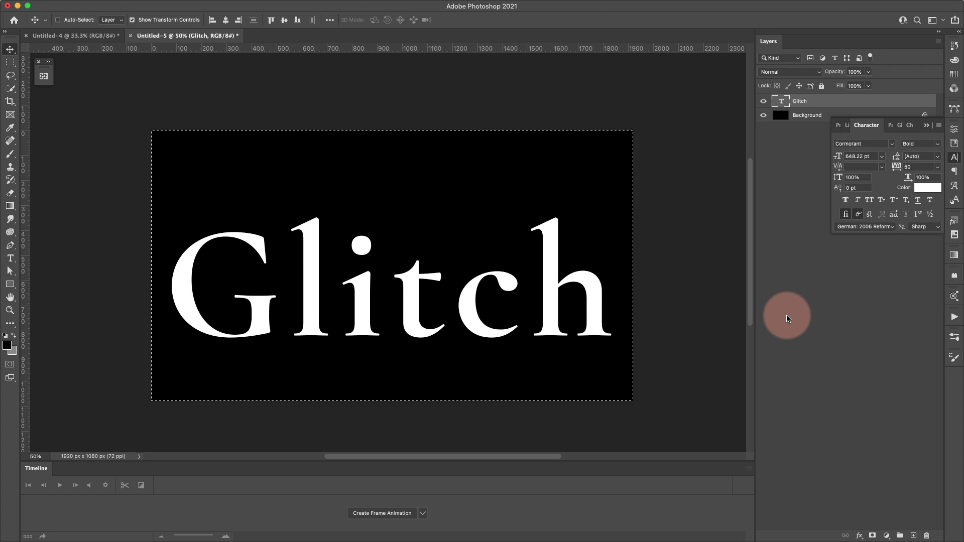
key("super+d")
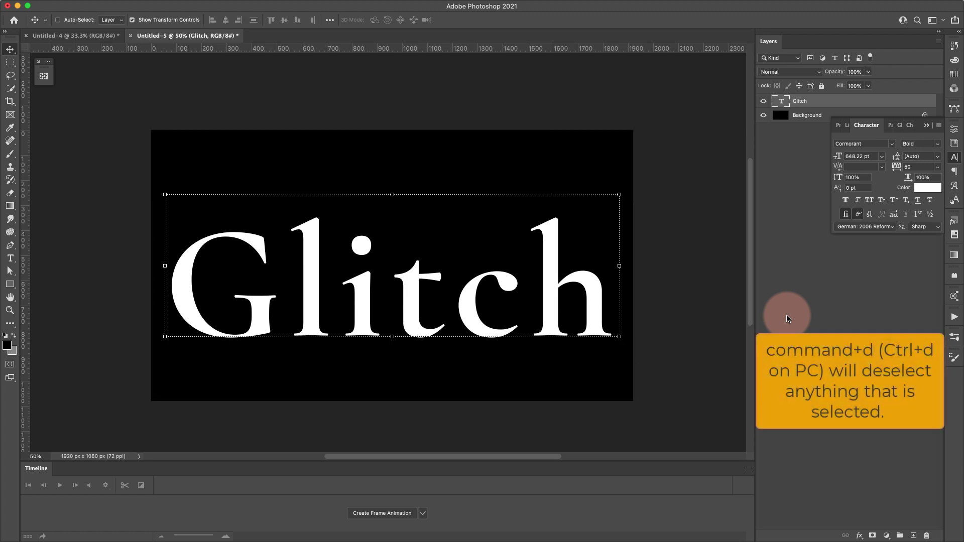
With no layer selected, set the type tracking to 0 and collapse the character settings
left_click(830, 342)
left_click(746, 131)
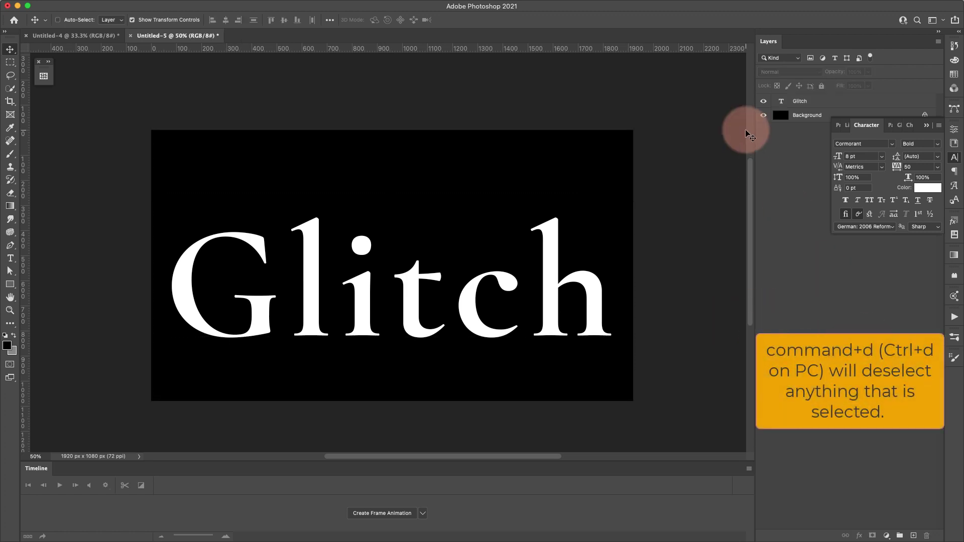
key("t")
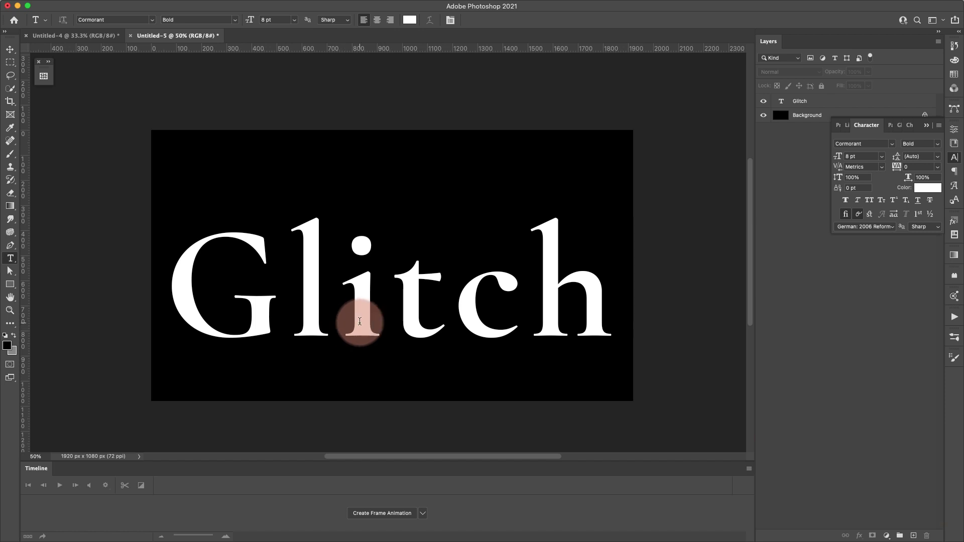
left_click(927, 124)
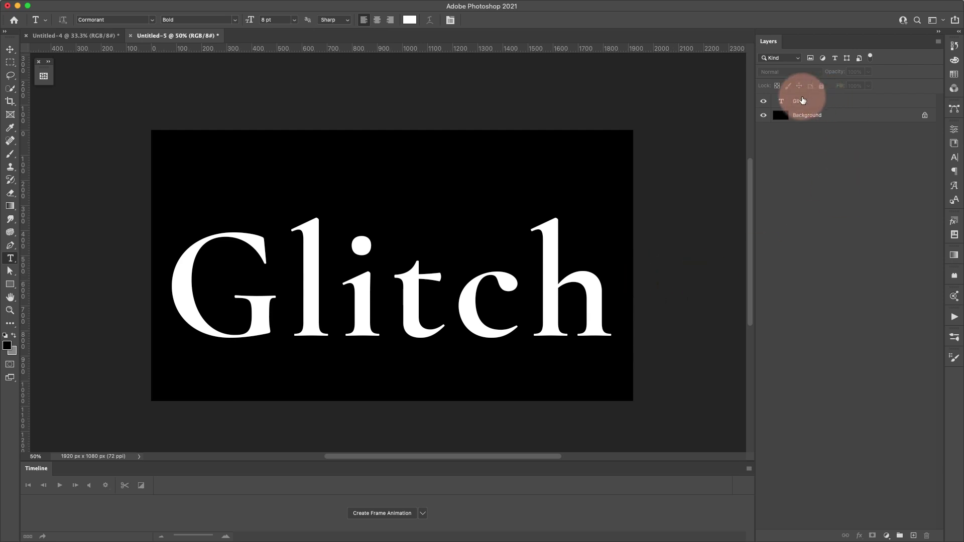
Convert the Glitch text layer to a smart object
left_click(853, 103)
right_click(823, 103)
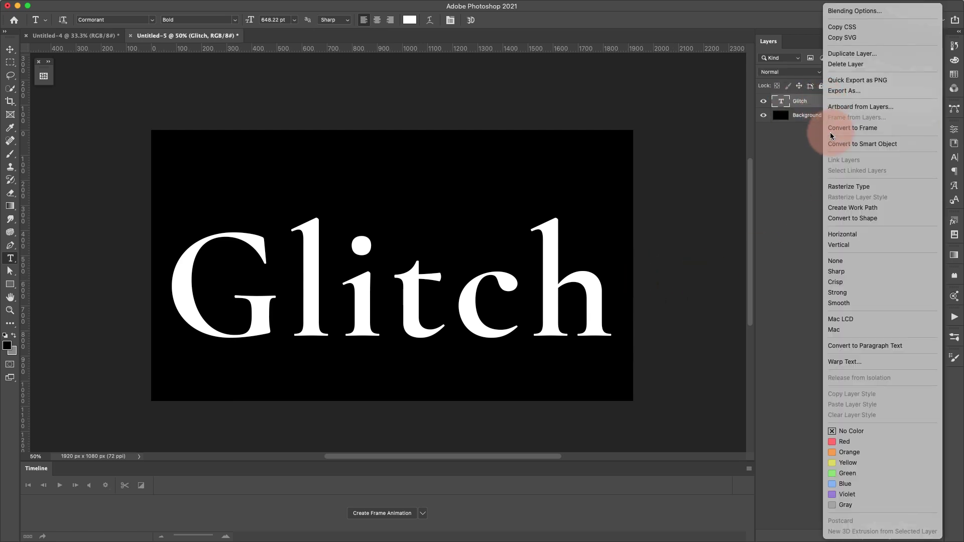
left_click(868, 144)
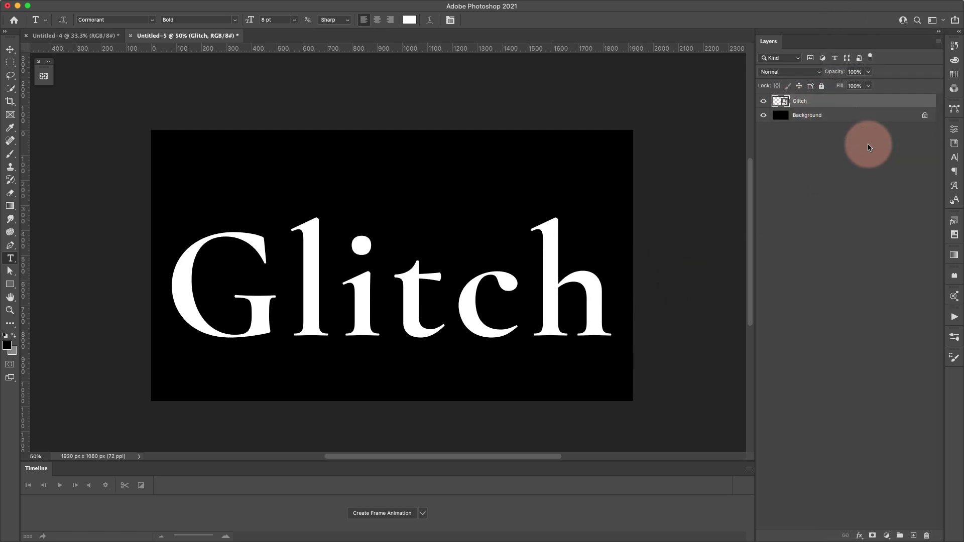
Duplicate the Glitch smart object, then hide the original layer and rename it Base
key("super+j")
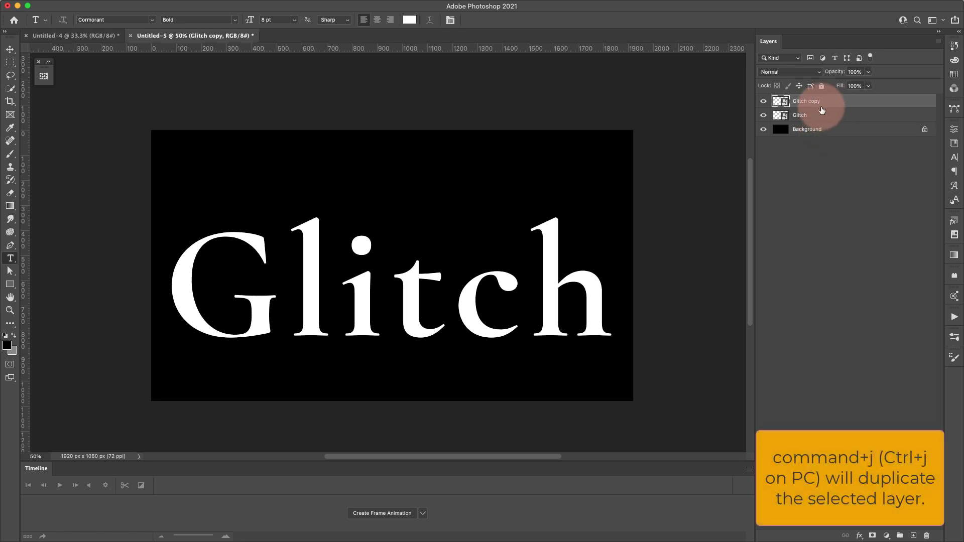
left_click(763, 116)
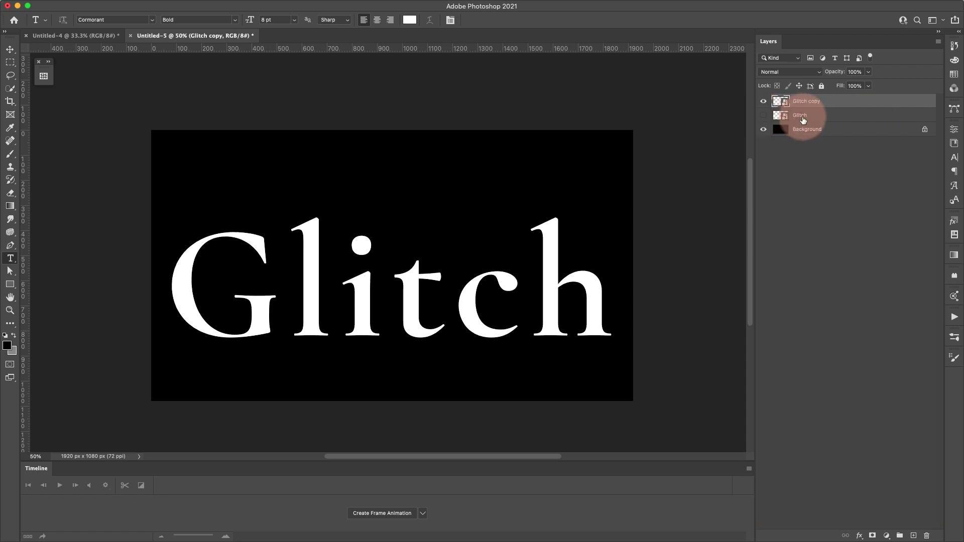
double_click(801, 116)
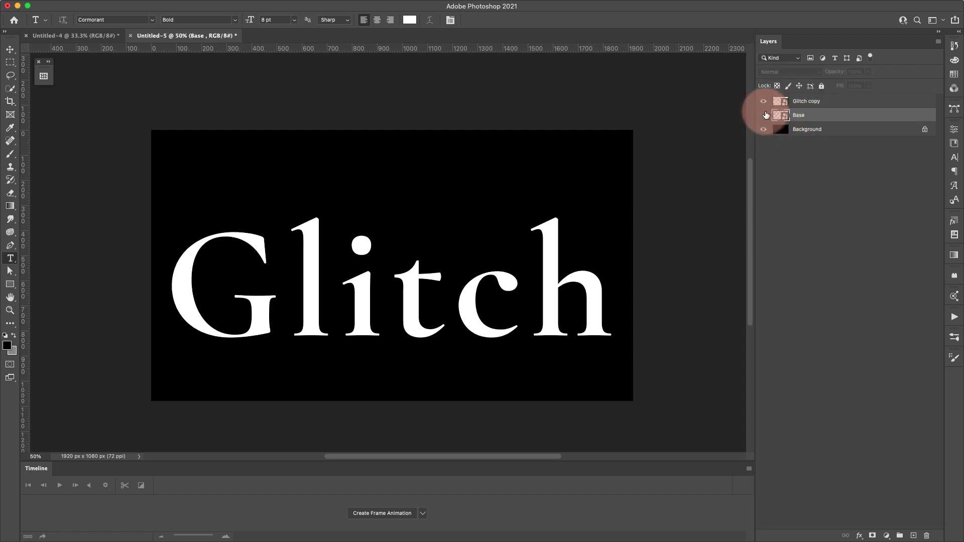
Set up a Wave filter on Glitch copy: 3 generators, wavelength 1 to 800, amplitude 1 to 110, scale 30% horizontal and 1% vertical
left_click(849, 105)
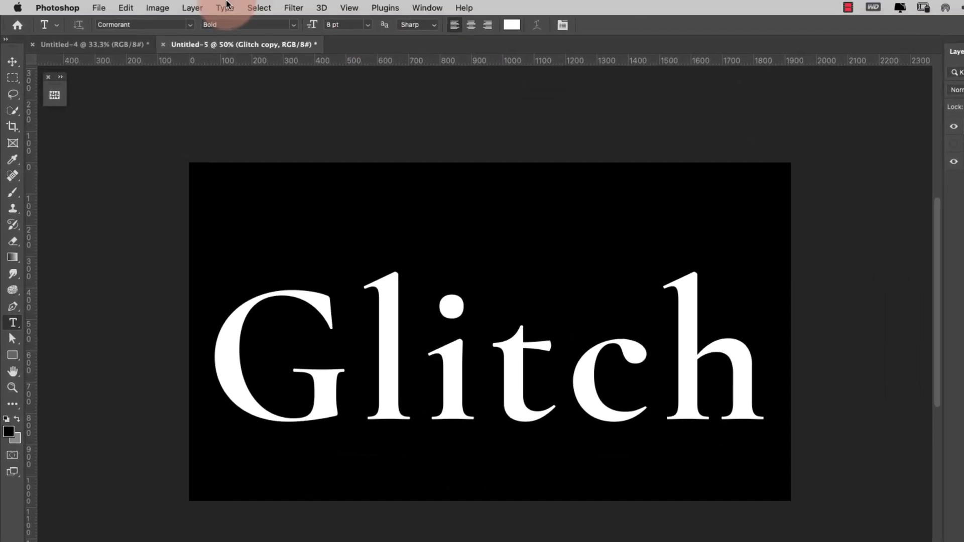
left_click(293, 7)
mouse_move(301, 196)
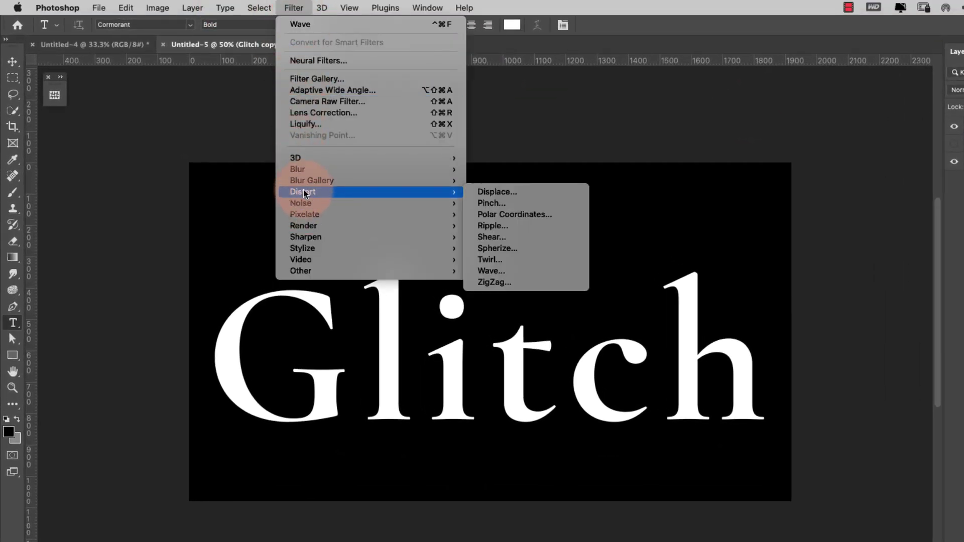
left_click(490, 281)
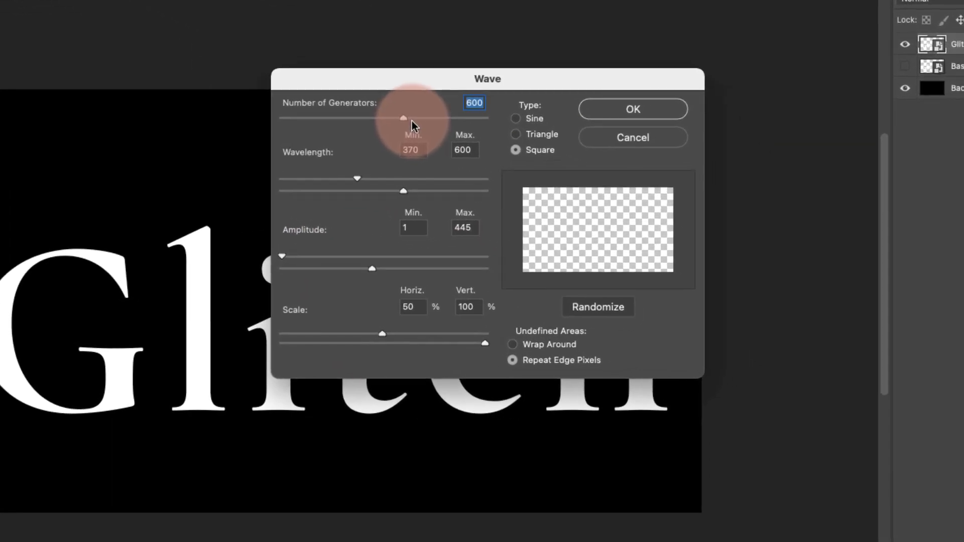
type("3")
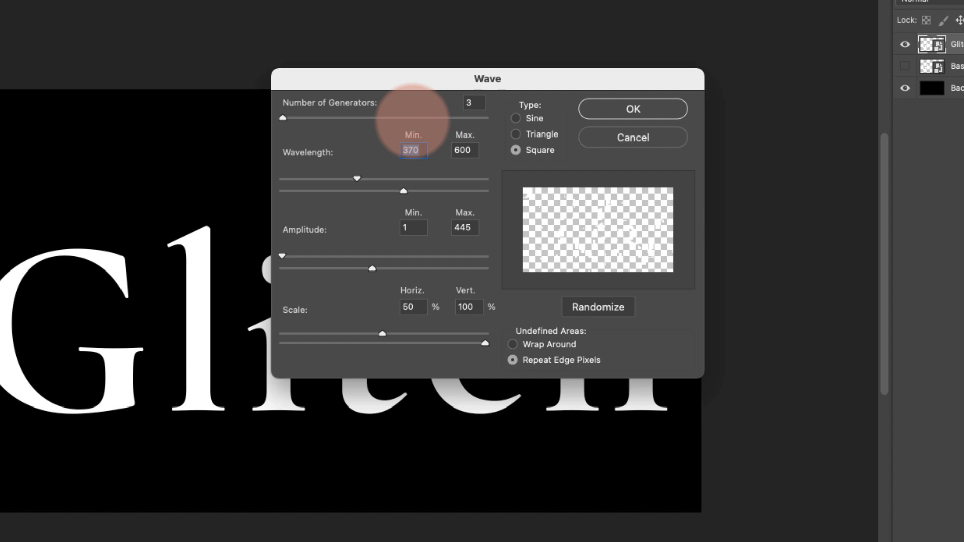
key("Tab")
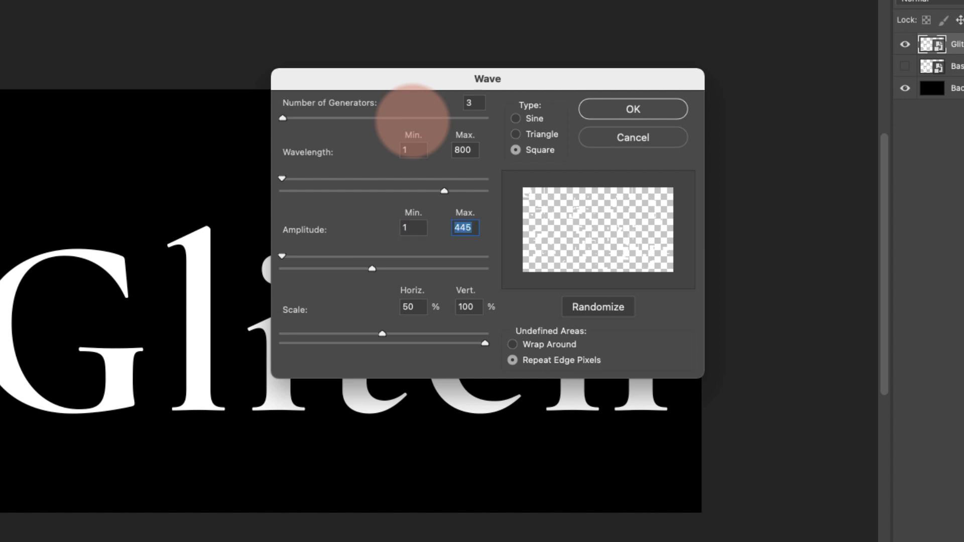
key("Tab")
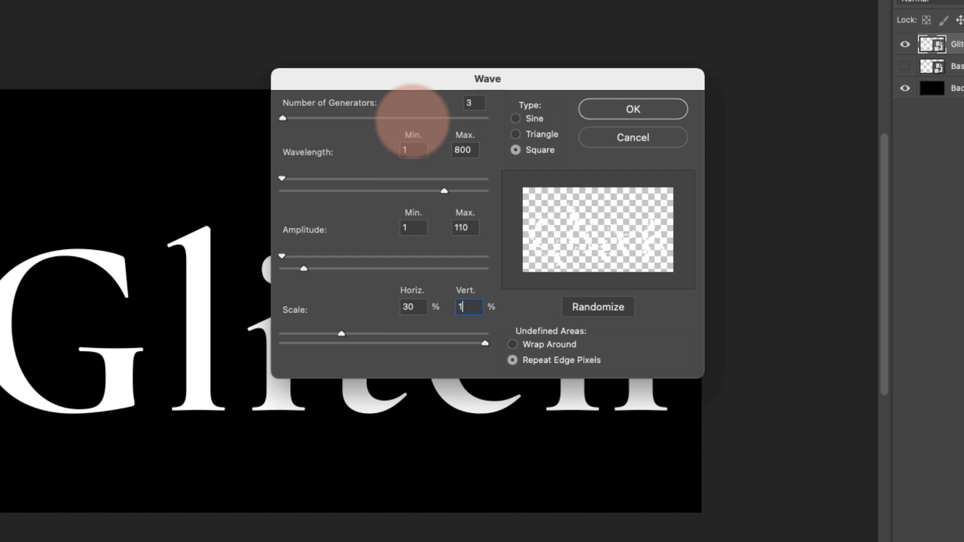
key("Tab")
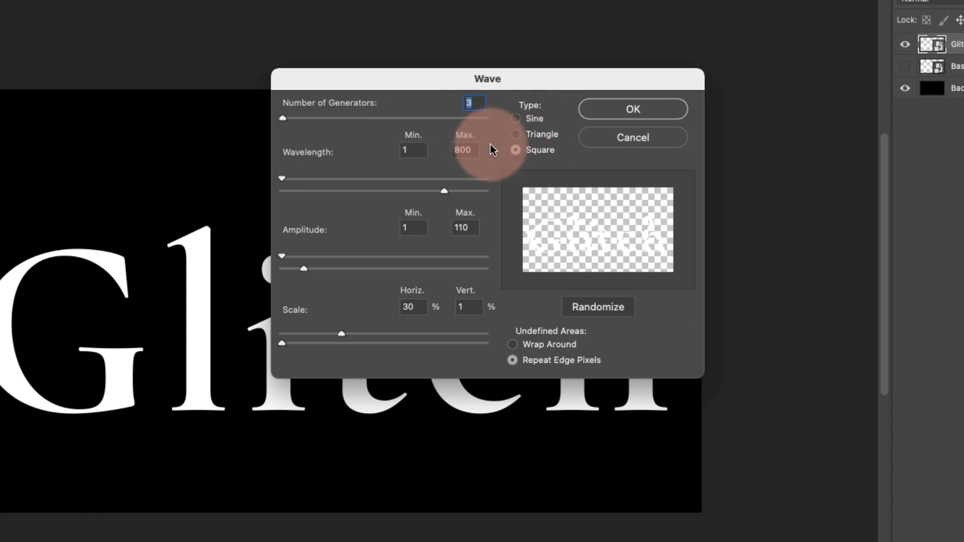
Keep the wave type on Square with Repeat Edge Pixels for undefined areas and apply the filter
left_click(515, 118)
left_click(515, 150)
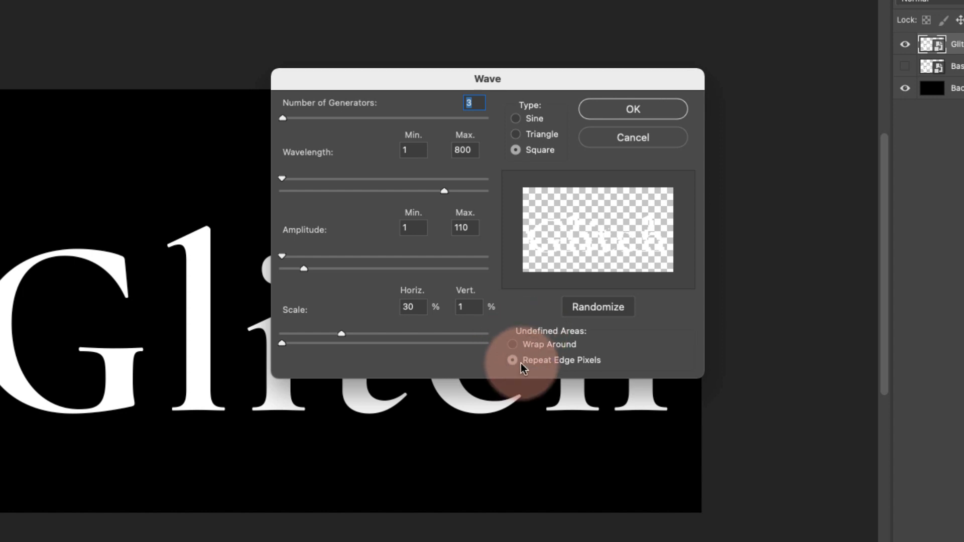
left_click(648, 110)
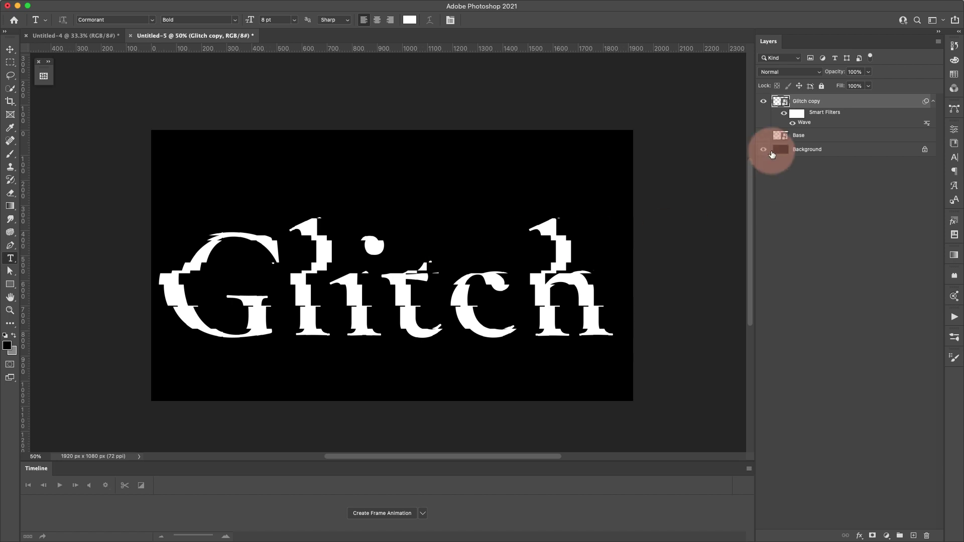
Duplicate the wave-distorted Glitch copy layer three times, leaving the Base layer hidden
left_click(764, 135)
left_click(764, 136)
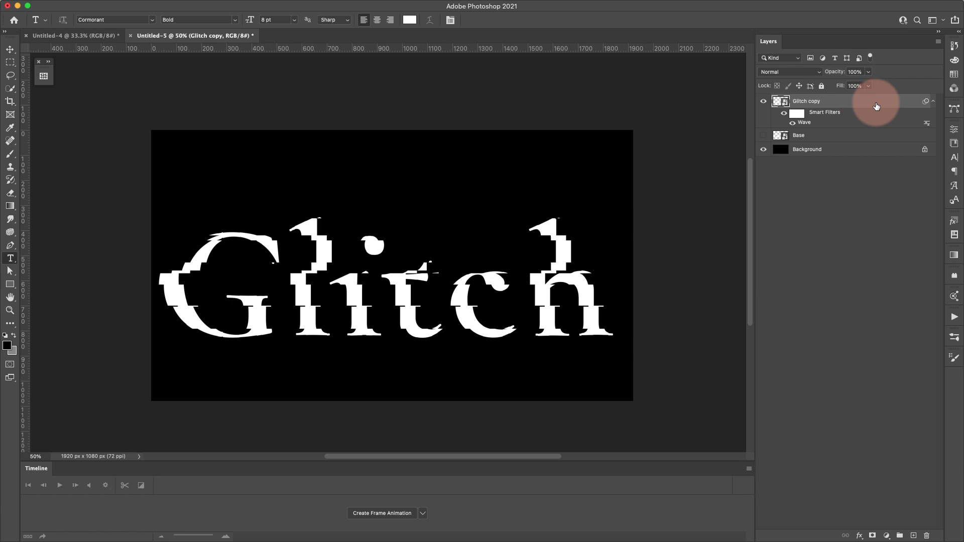
key("super+j")
key("super+j")
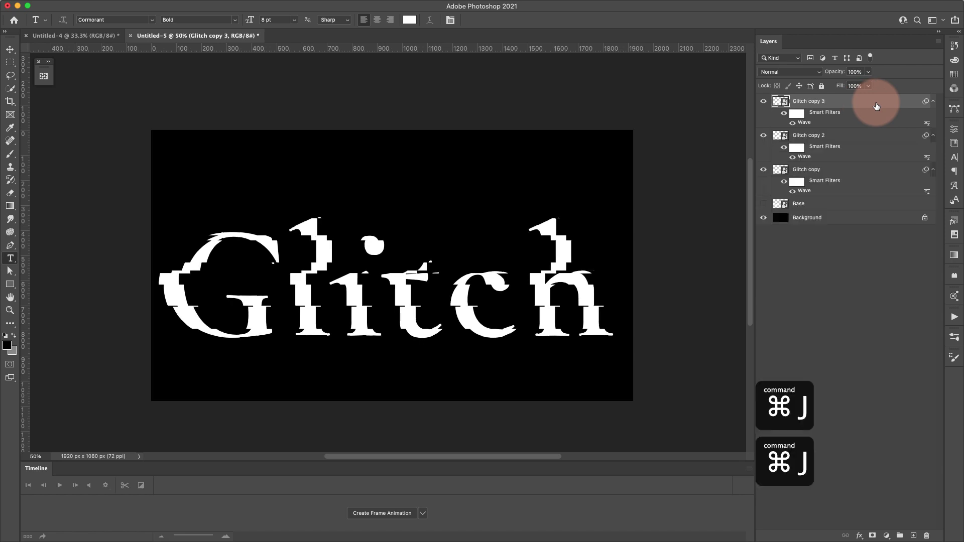
key("super+j")
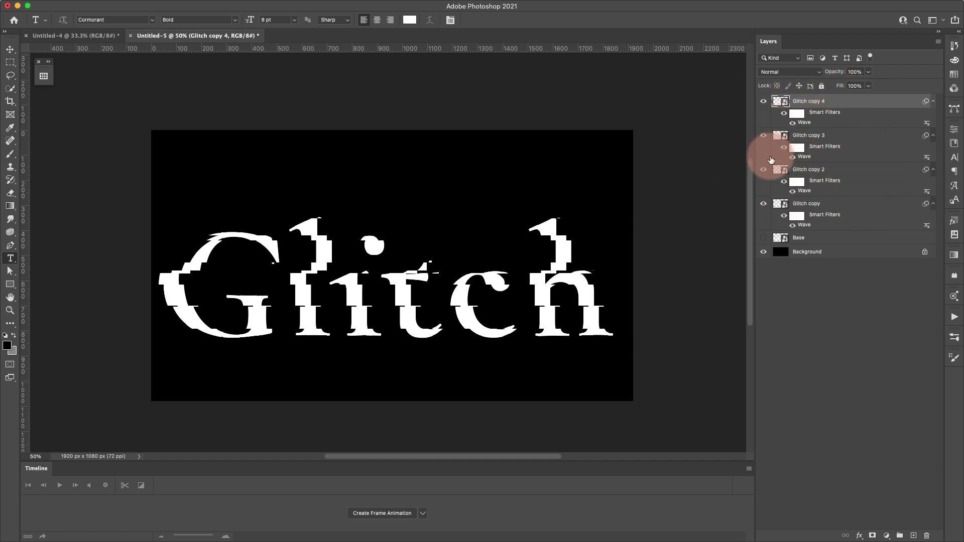
Rename the four distorted Glitch layers, from the uppermost down, as Red, Green, Blue and White
double_click(811, 100)
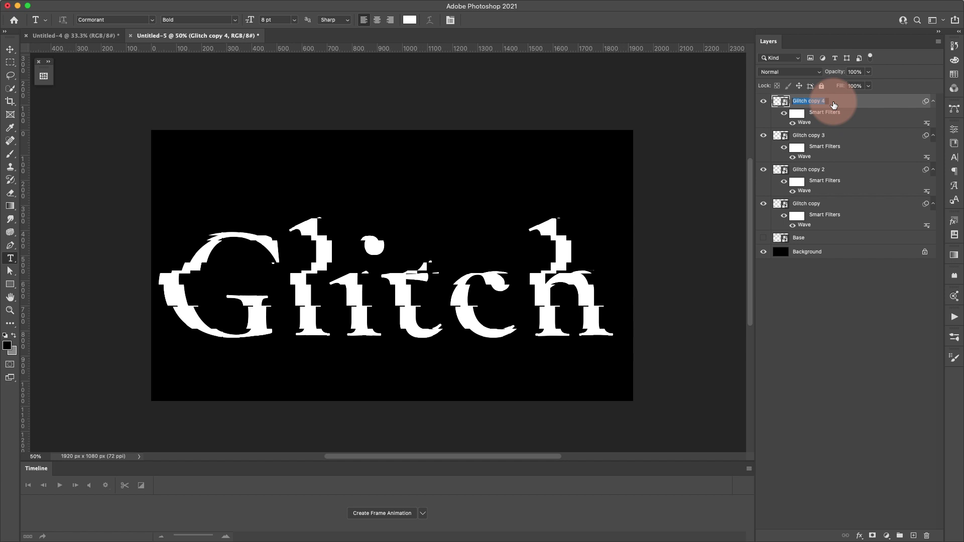
type("Red")
key("Tab")
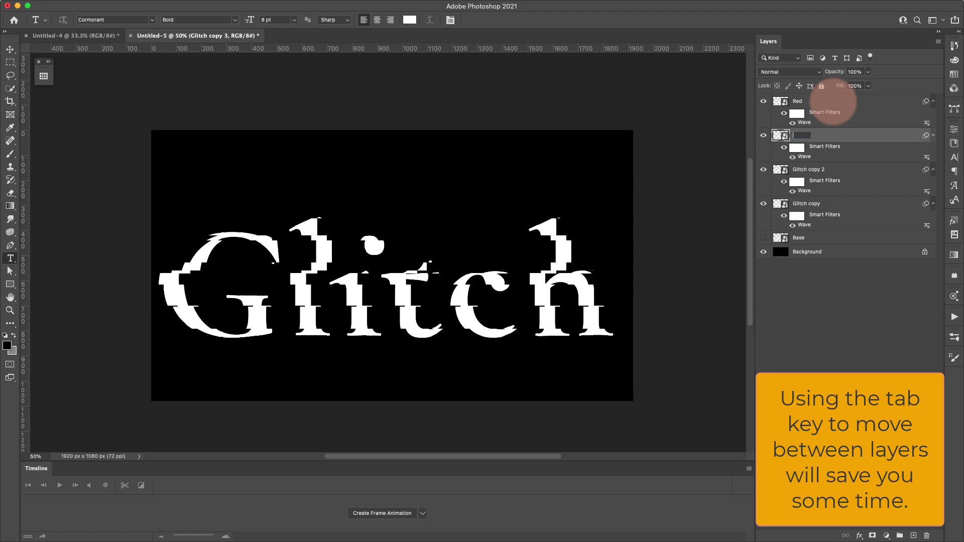
key("Tab")
type("Blue")
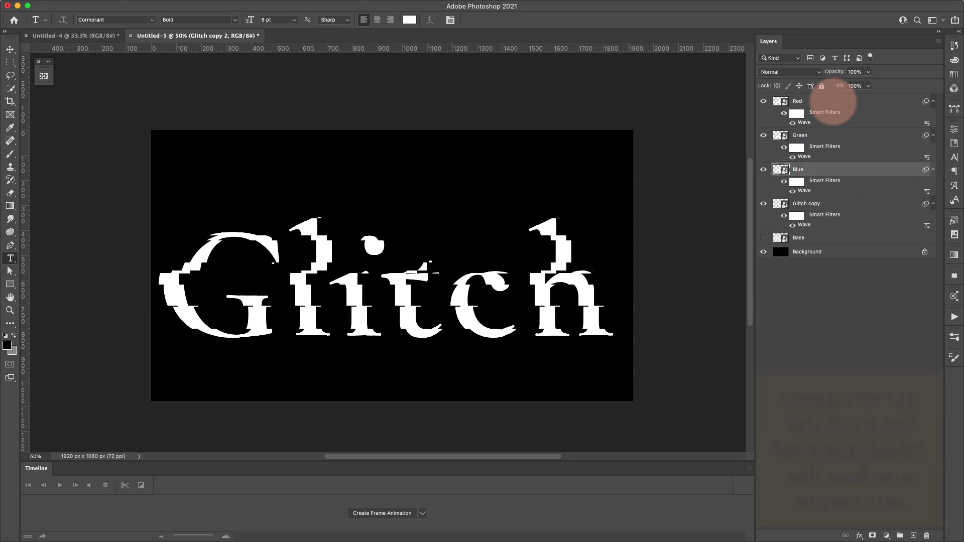
key("Tab")
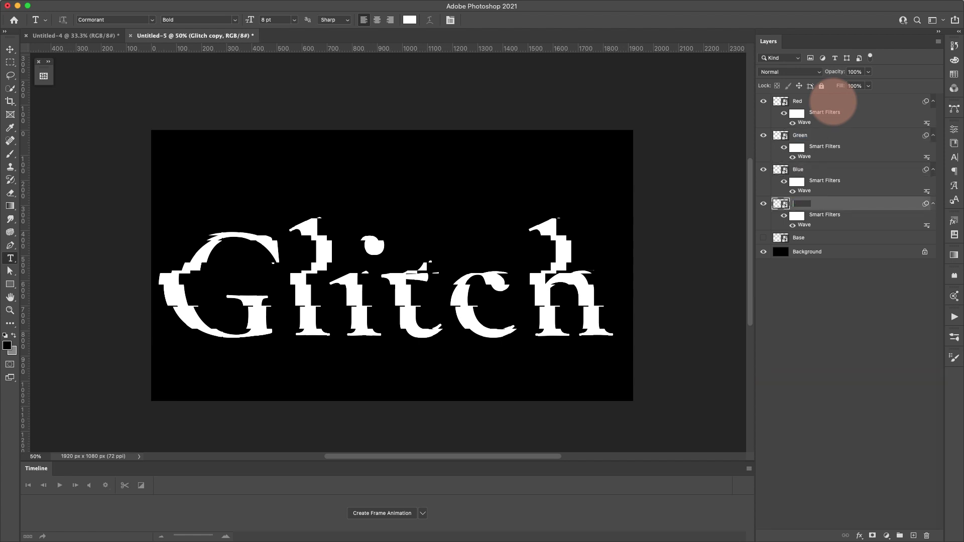
type("White")
key("Return")
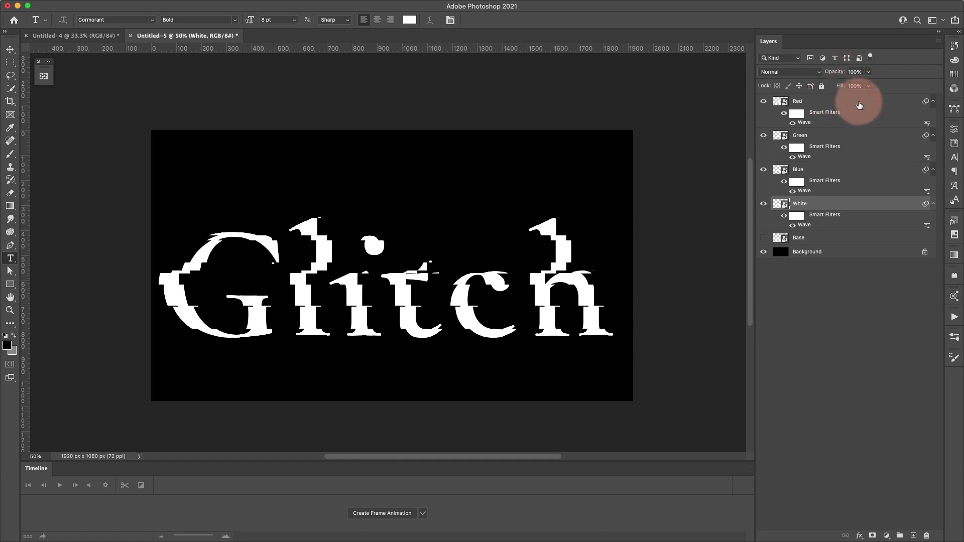
Restrict the Red layer's blending channels to R by disabling G and B in its blending options
left_click(913, 102)
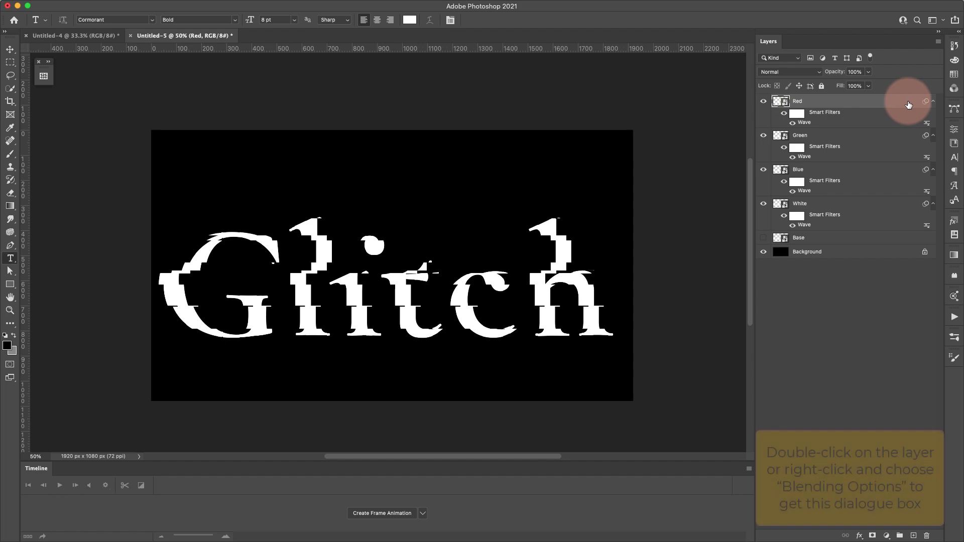
double_click(912, 103)
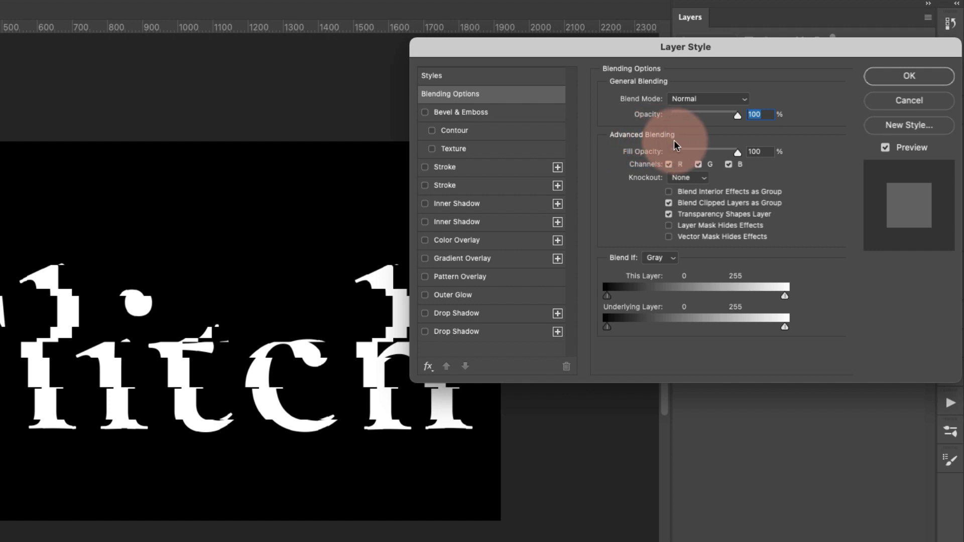
left_click(728, 164)
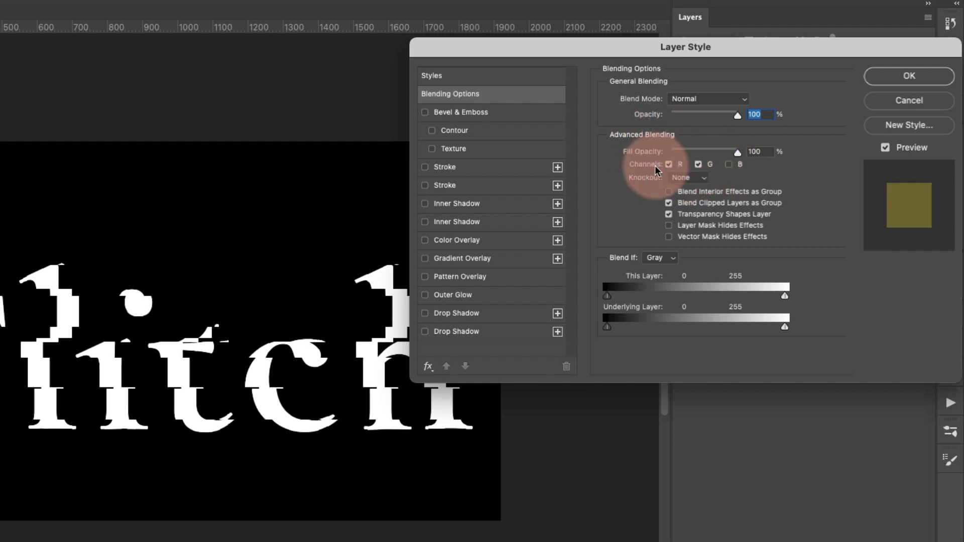
left_click(698, 164)
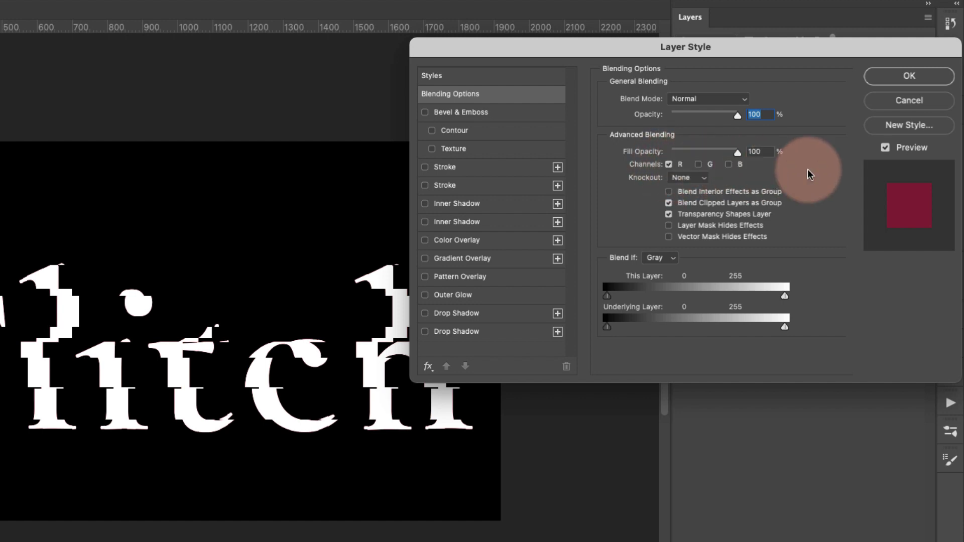
left_click(920, 74)
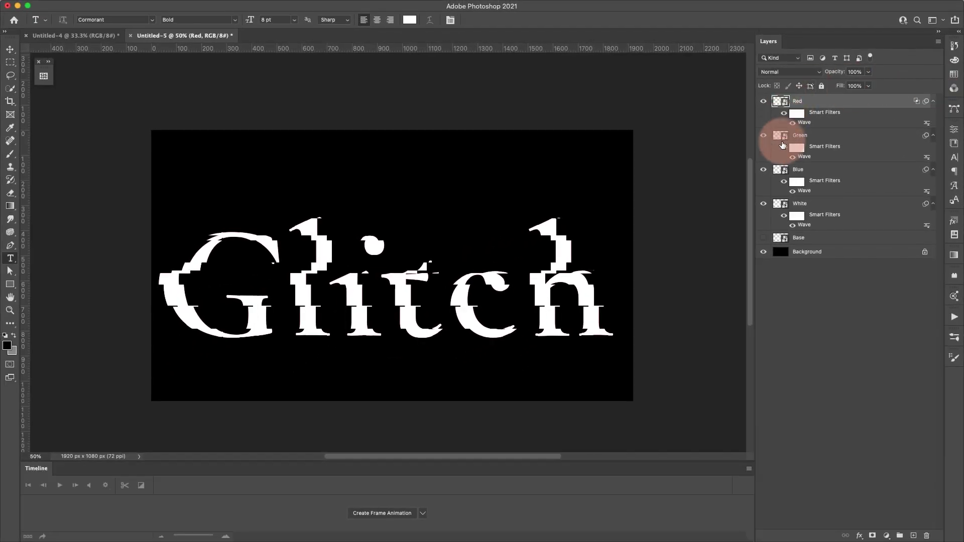
Hide the Green, Blue and White layers to leave the Red layer alone over the background
left_click_drag(765, 139, 768, 198)
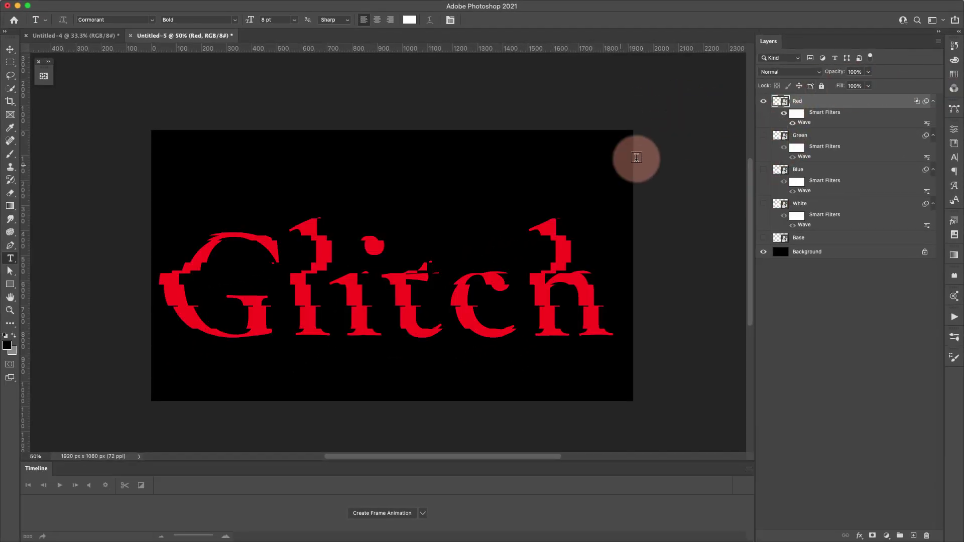
left_click(765, 136)
left_click(765, 136)
left_click(764, 136)
left_click(765, 137)
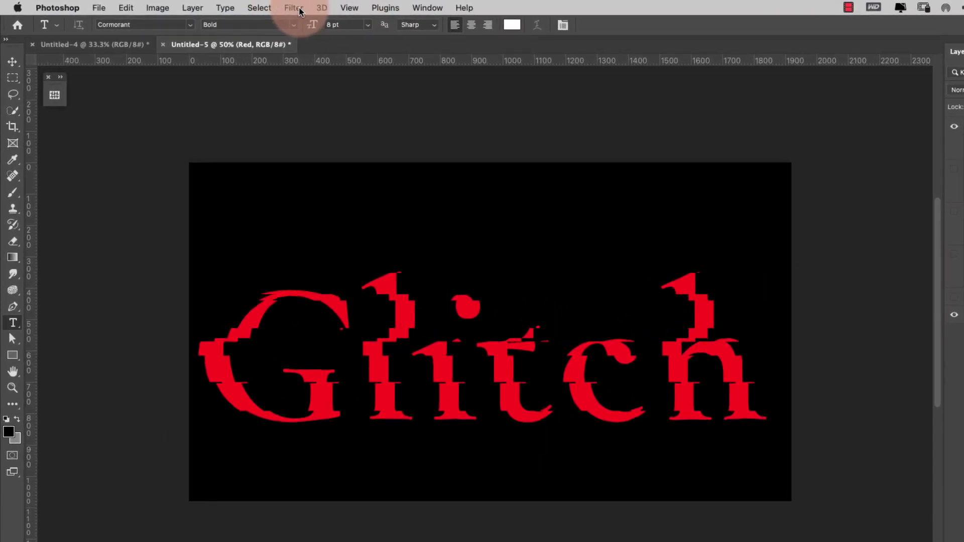
Apply a Motion Blur to the Red layer with an angle of 0° and a distance of 10 pixels
left_click(240, 9)
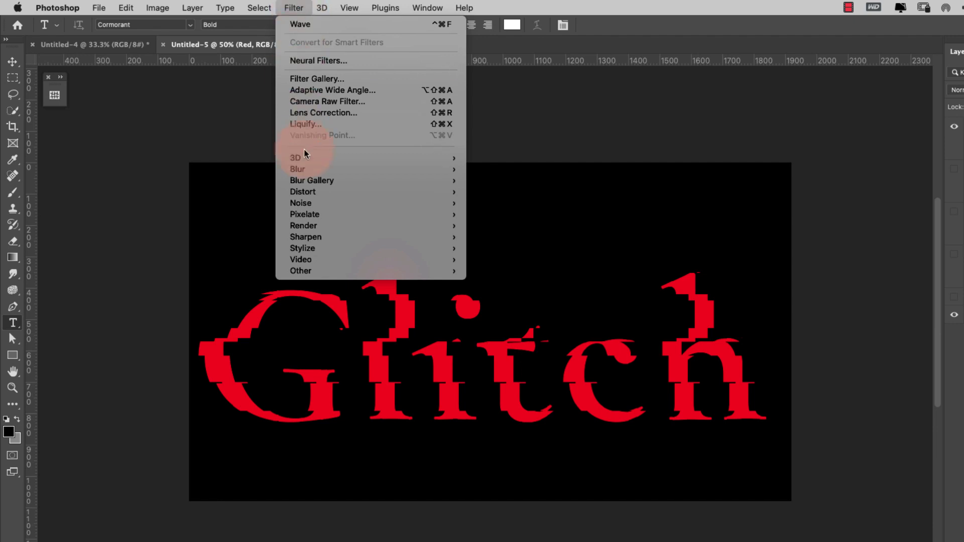
mouse_move(308, 173)
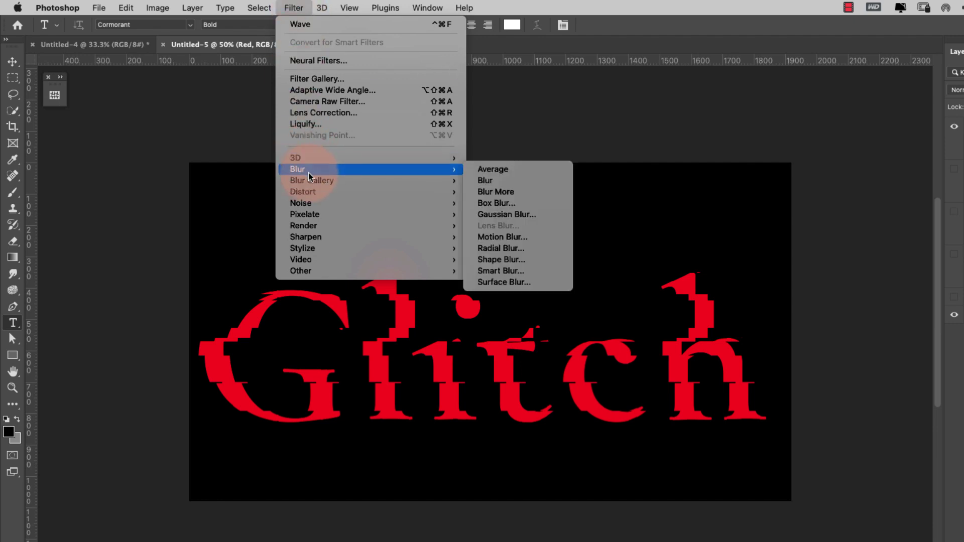
left_click(506, 238)
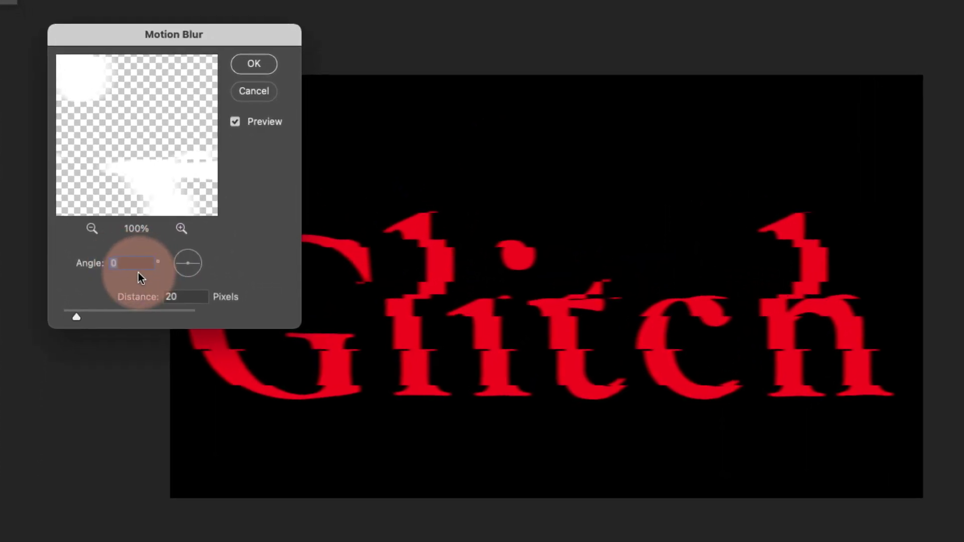
left_click(187, 297)
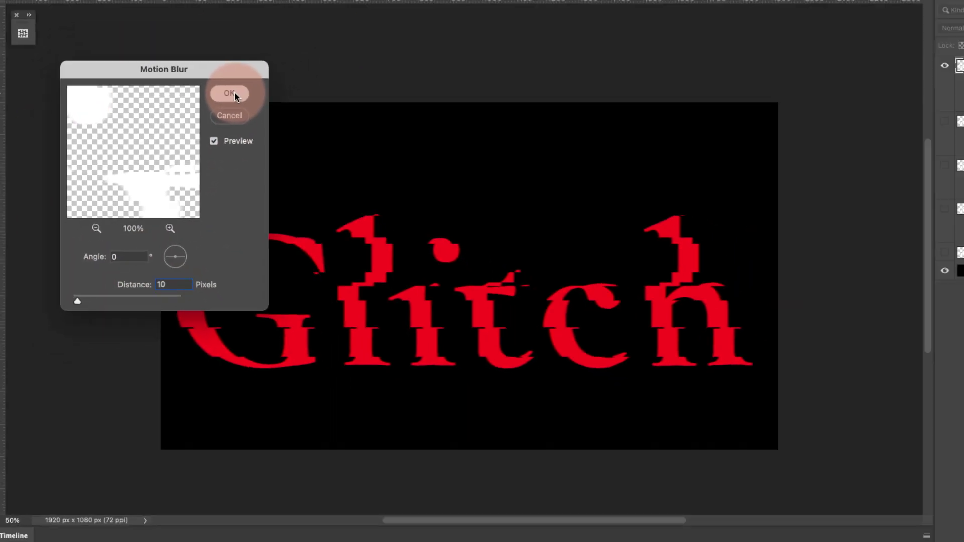
left_click(258, 64)
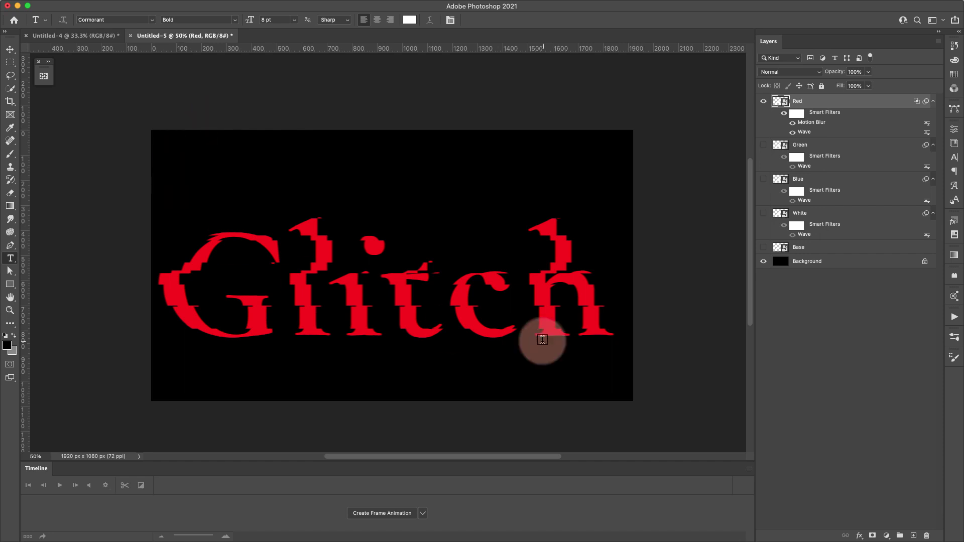
Show the Green layer in place of Red and restrict its blending channels to G by disabling R and B
left_click(764, 101)
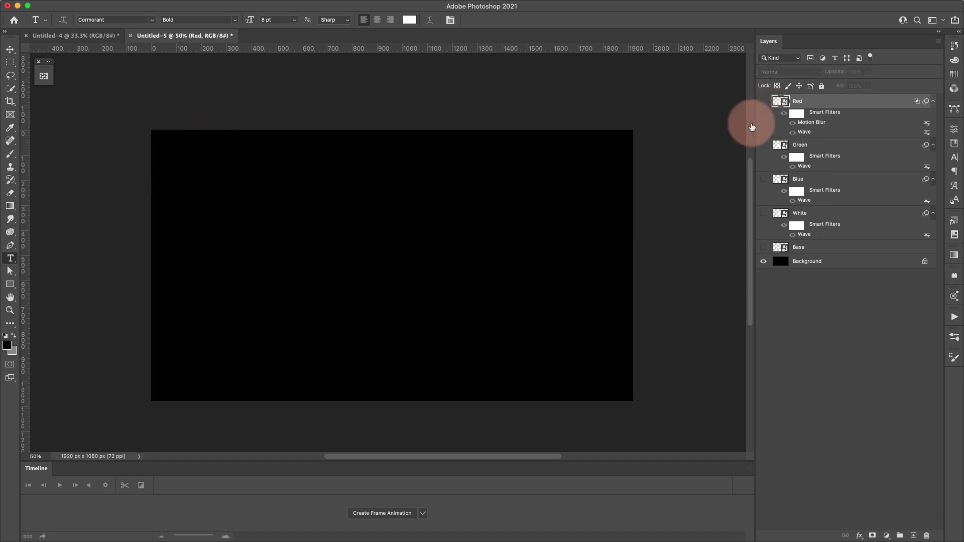
left_click(763, 145)
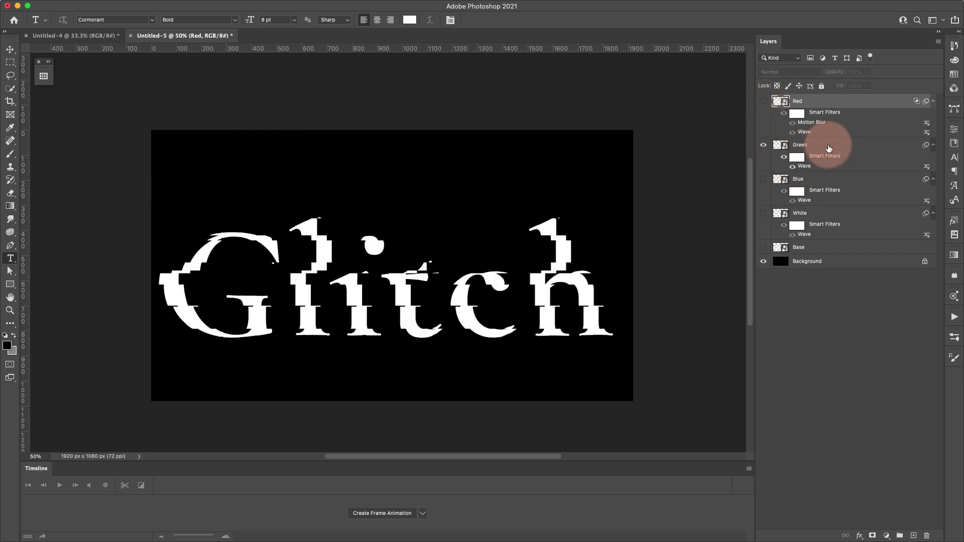
double_click(894, 146)
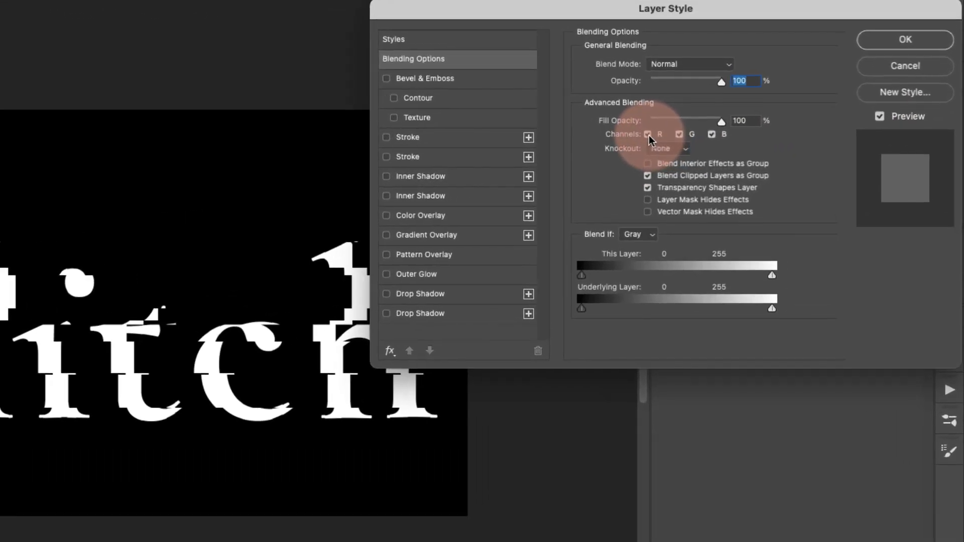
left_click(753, 147)
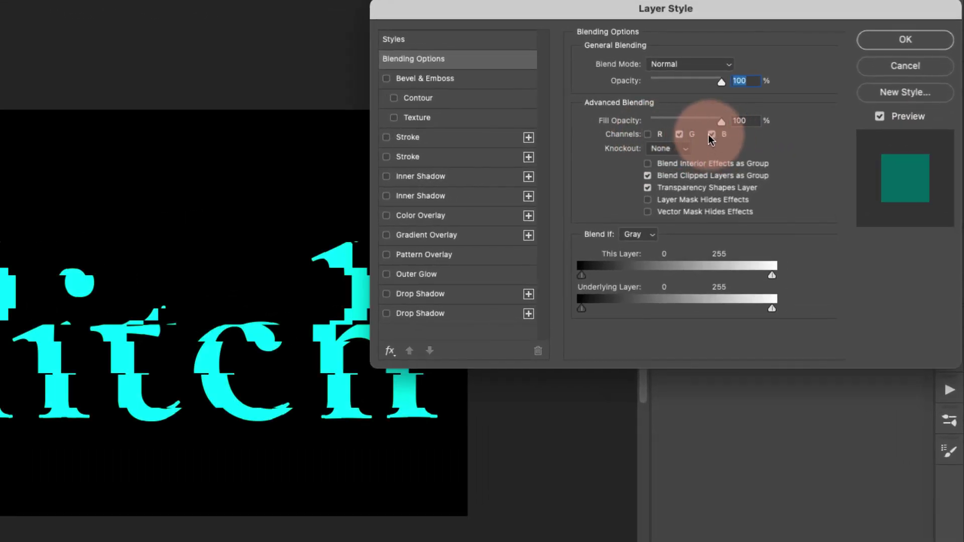
left_click(711, 134)
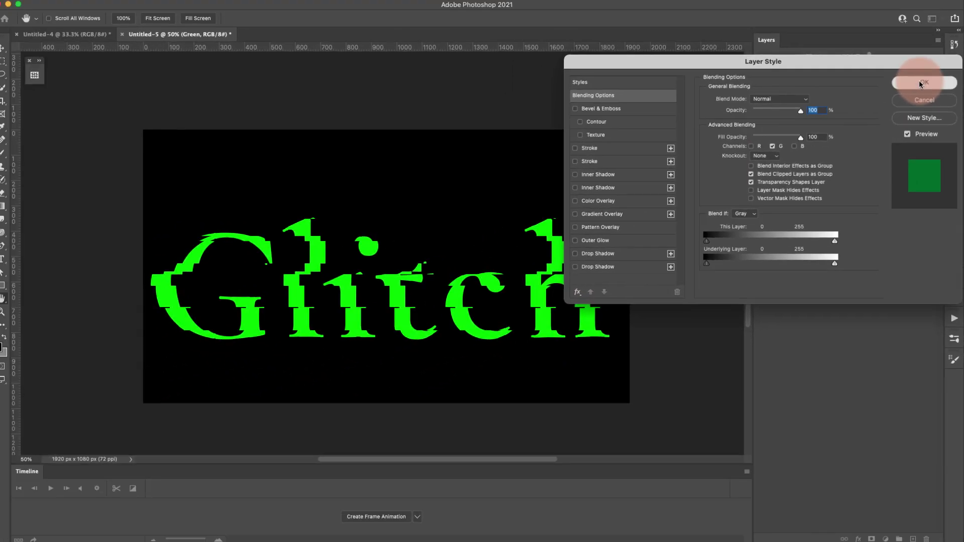
left_click(906, 55)
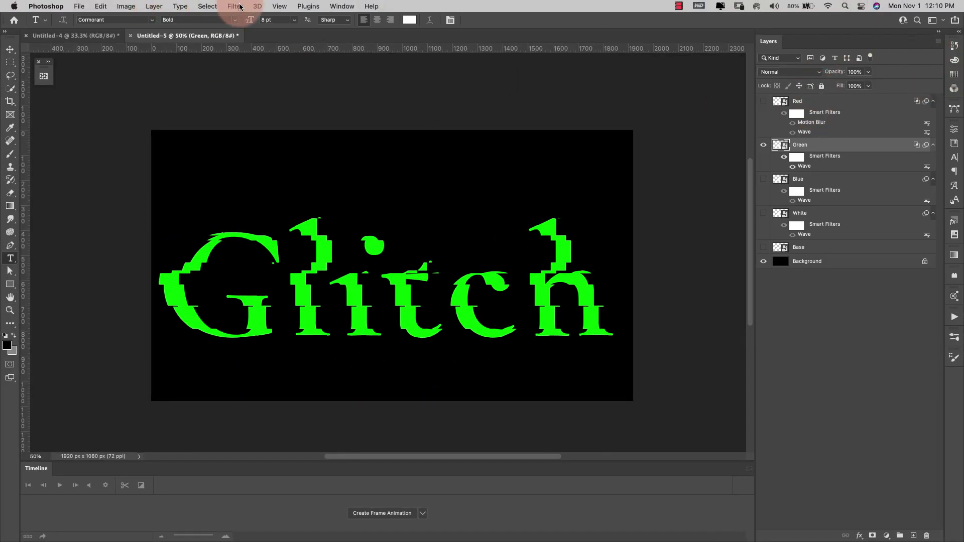
Apply a Motion Blur to the Green layer with an angle of 90° and a distance of 10 pixels
left_click(236, 7)
mouse_move(308, 171)
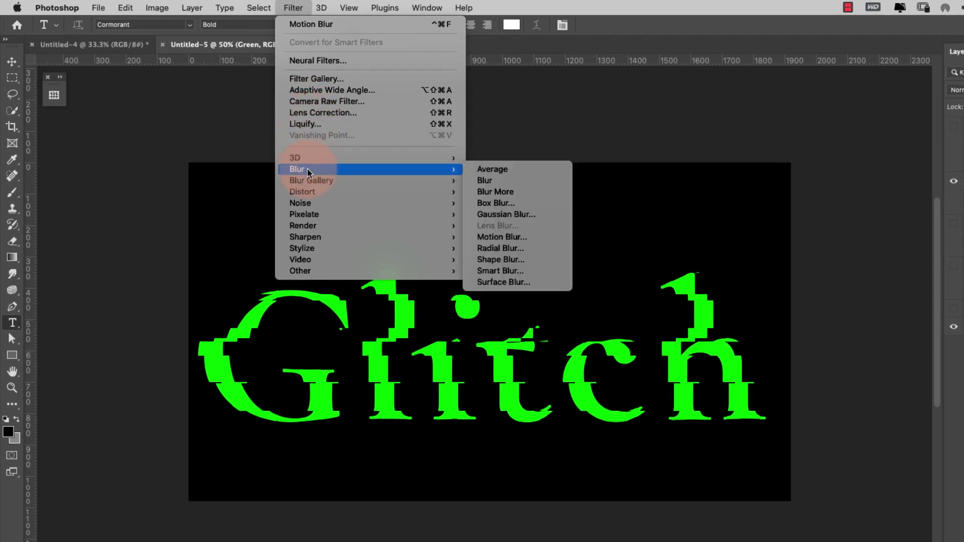
left_click(504, 236)
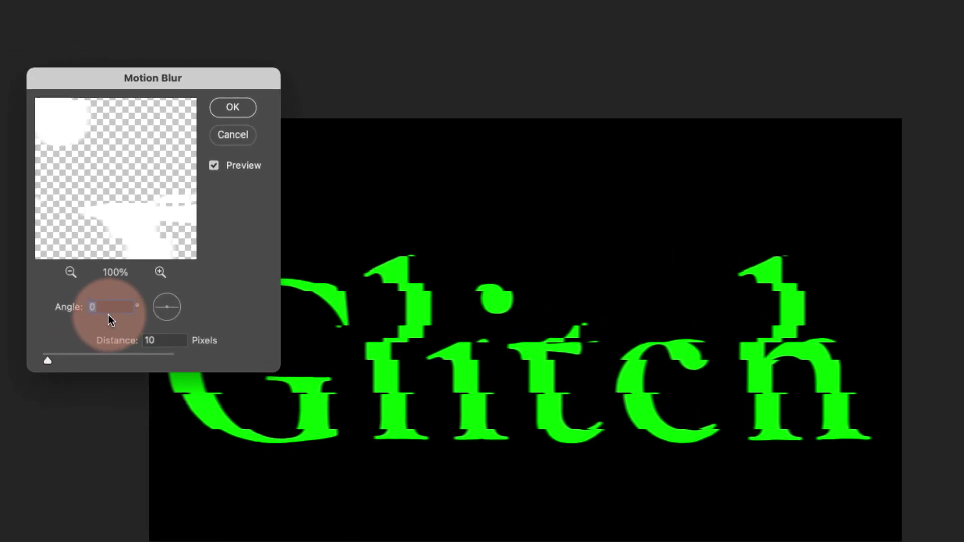
type("90")
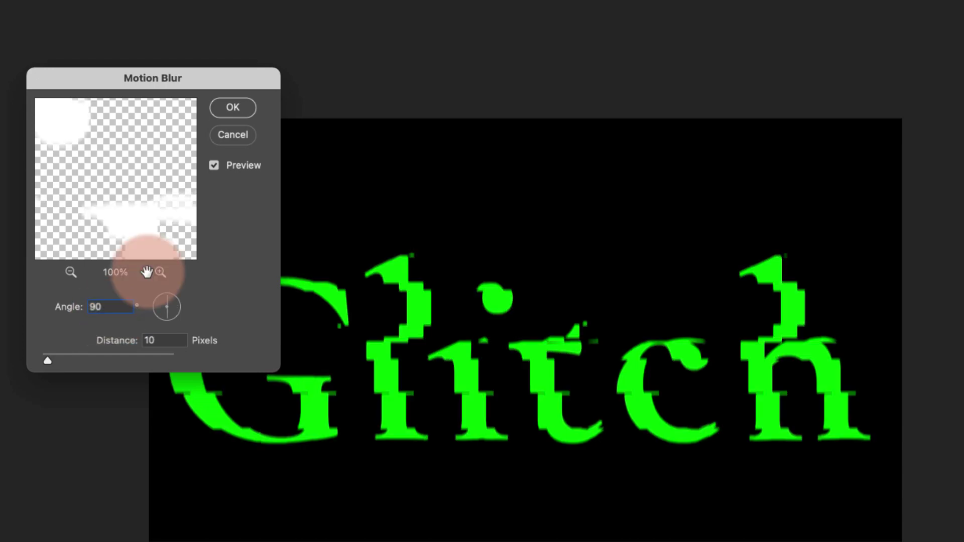
left_click(233, 107)
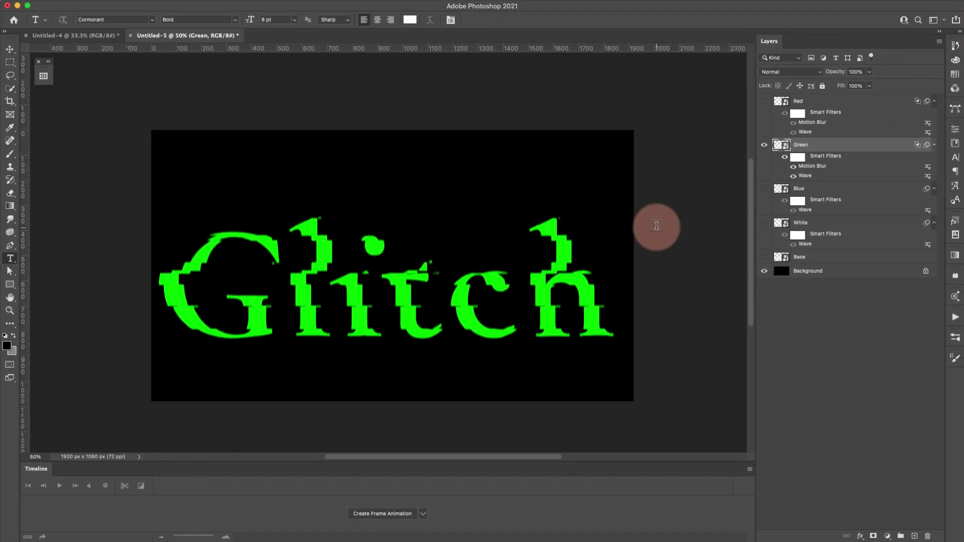
Show the Blue layer in place of Green and restrict its blending channels to B by disabling R and G
left_click(764, 145)
left_click_drag(763, 149, 762, 194)
left_click(764, 193)
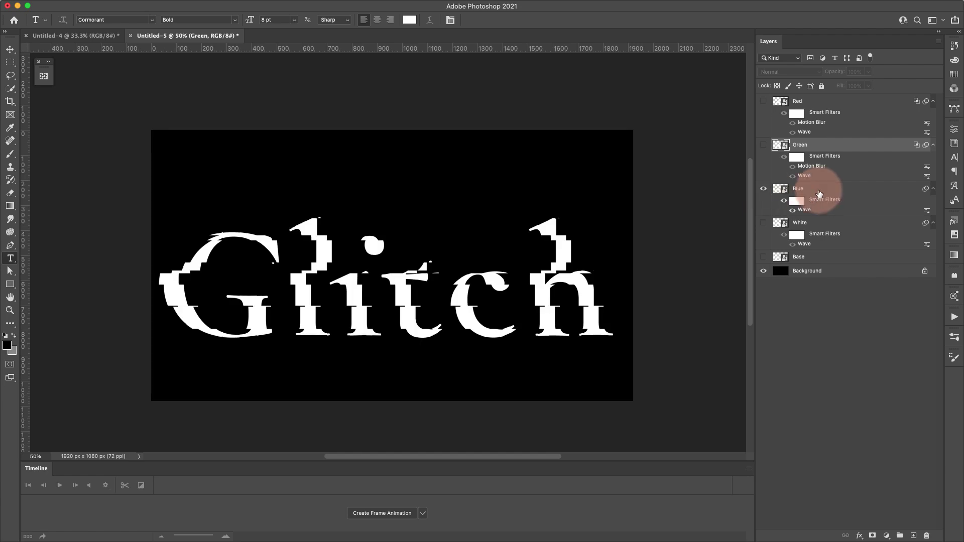
left_click(904, 191)
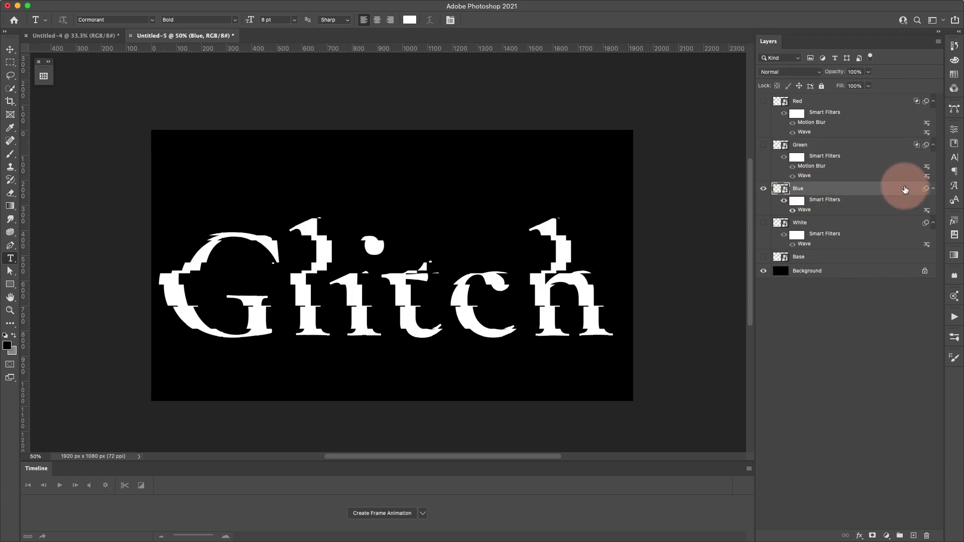
double_click(905, 190)
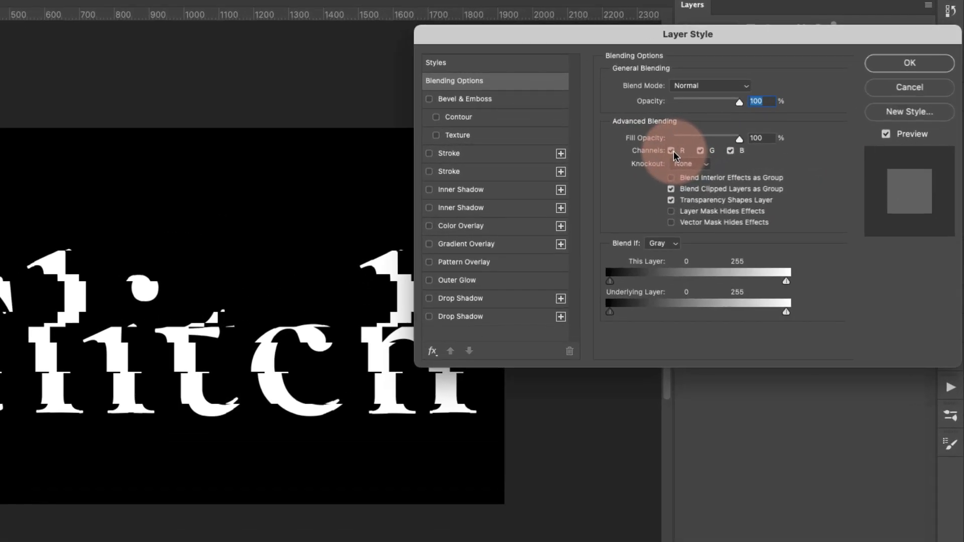
left_click(671, 151)
left_click(701, 151)
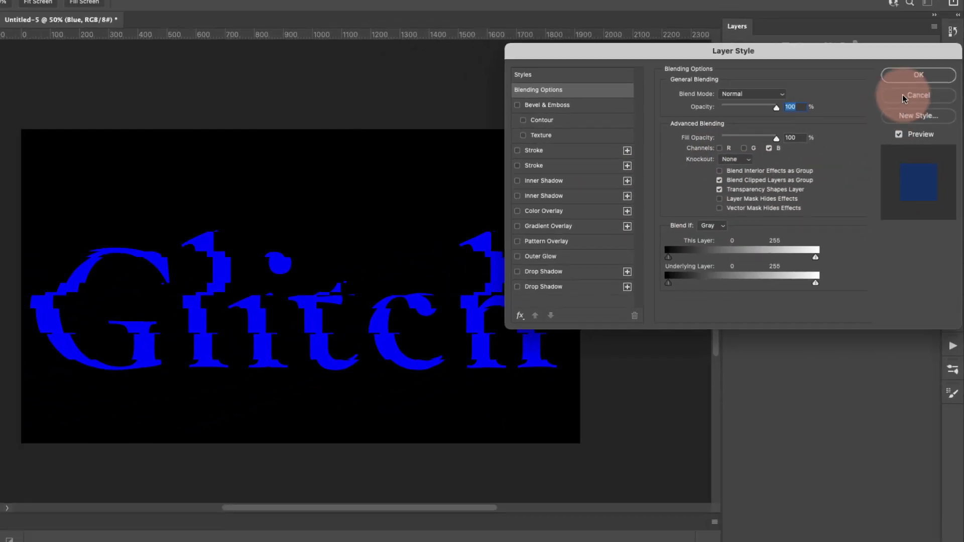
left_click(919, 74)
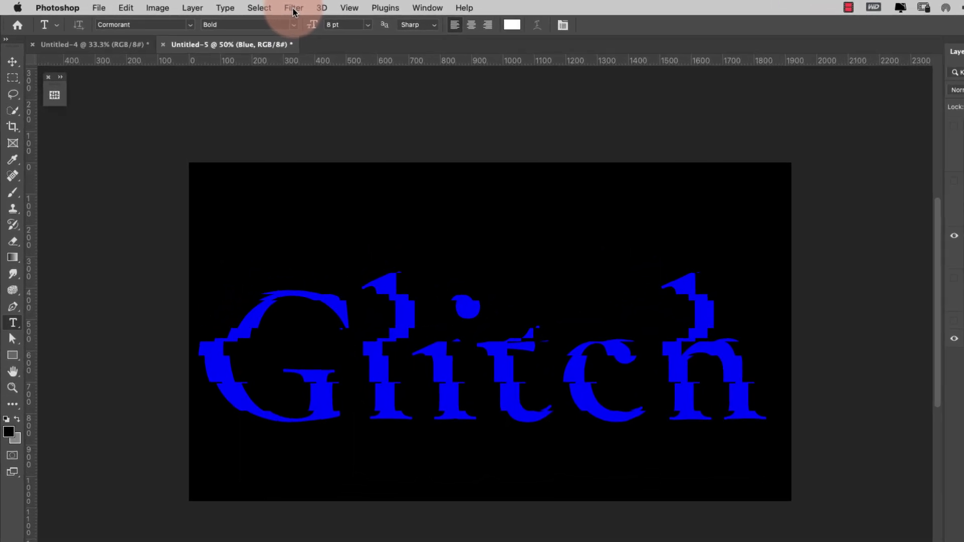
Apply a Motion Blur to the Blue layer with an angle of 180° and a distance of 10 pixels
left_click(235, 7)
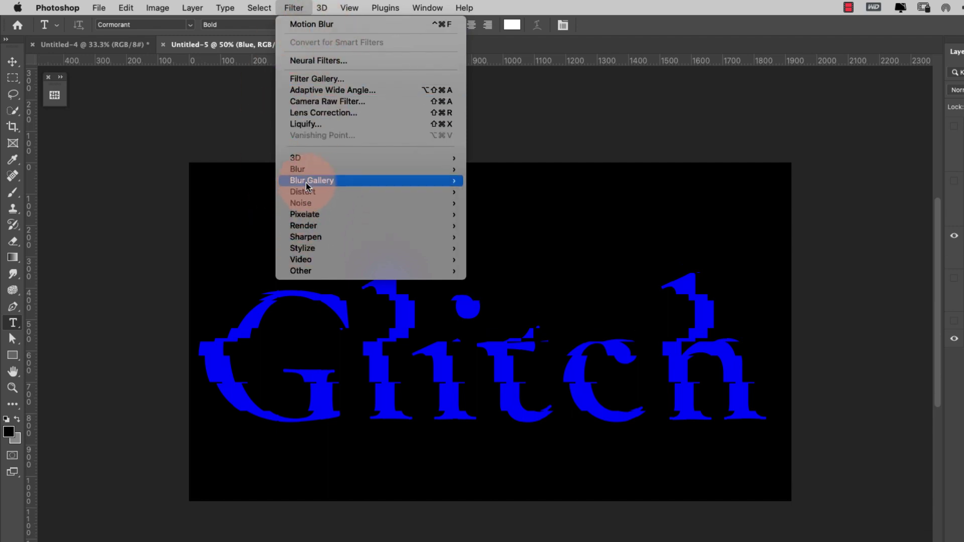
mouse_move(305, 171)
left_click(481, 238)
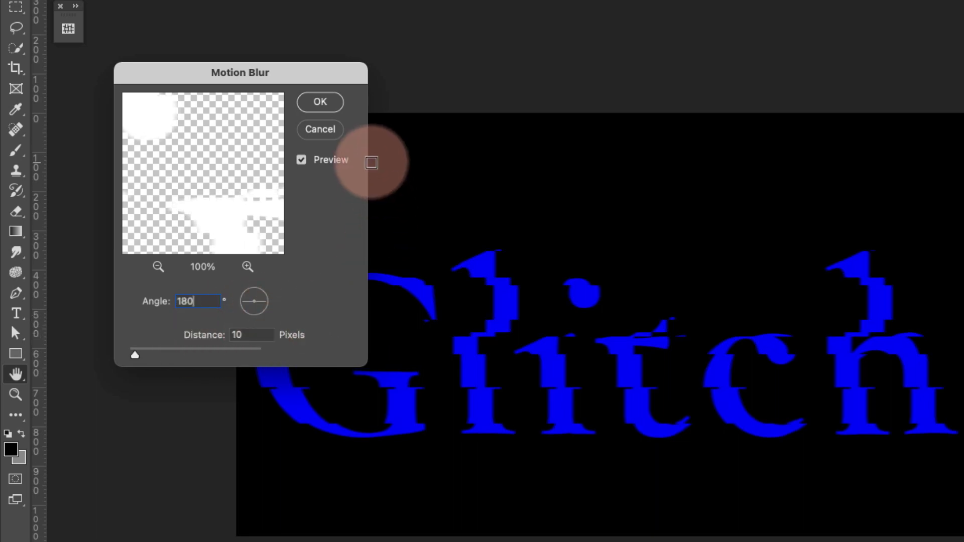
left_click(320, 102)
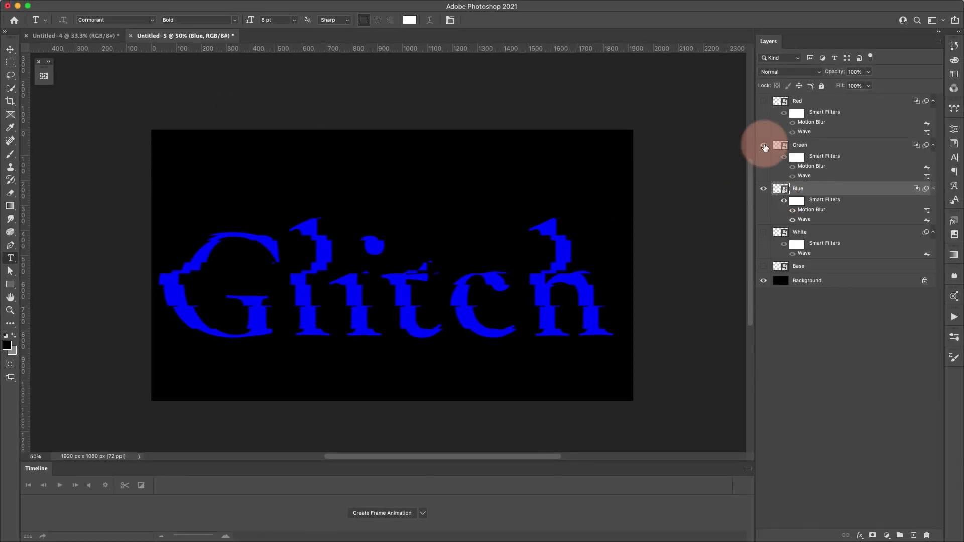
Toggle the Green and Red layers to compare how each mixes with Blue, leaving Red shown together with Blue
left_click(763, 145)
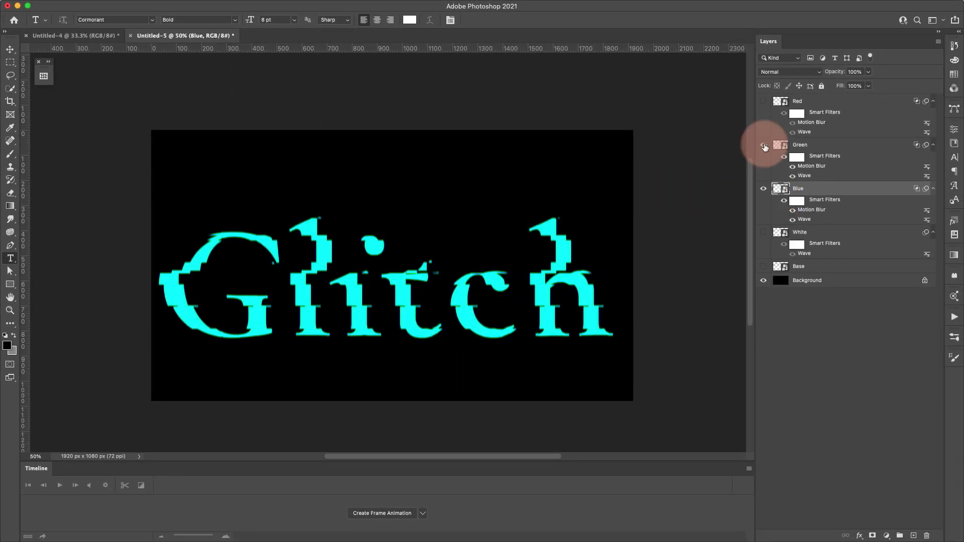
left_click(764, 100)
left_click_drag(764, 101, 763, 144)
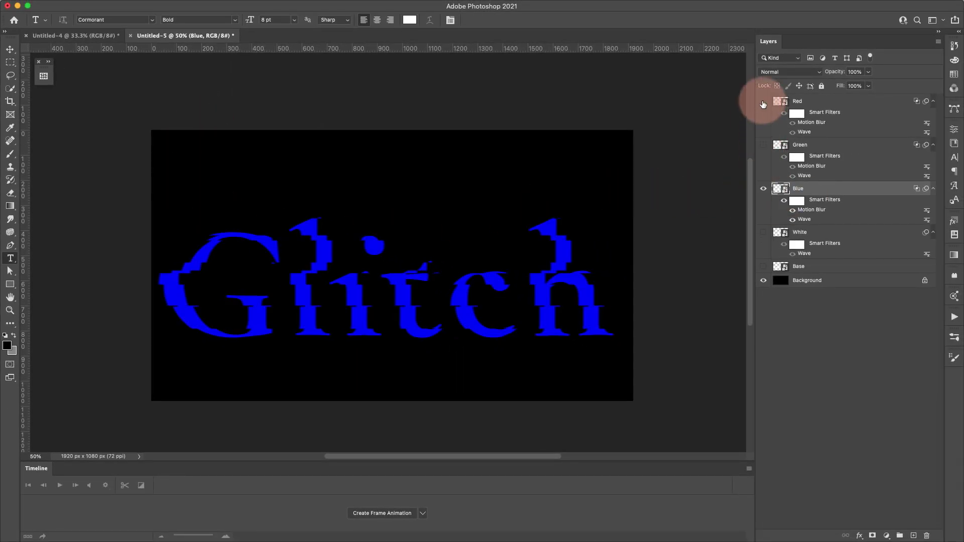
left_click(764, 101)
left_click(764, 101)
left_click(764, 101)
left_click(763, 145)
left_click(764, 145)
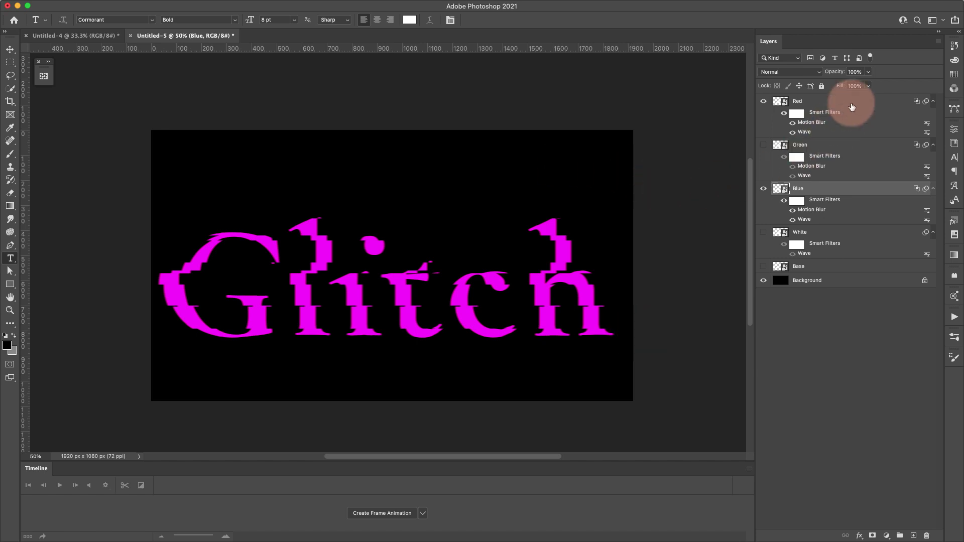
Show the Green layer as well and offset the Red layer by nudging it four steps up and four steps right
left_click(833, 106)
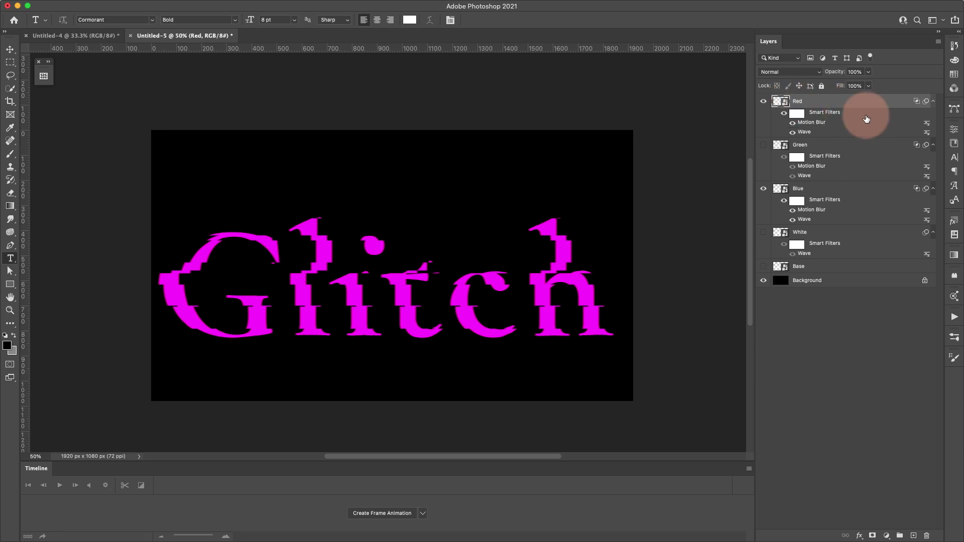
left_click(764, 144)
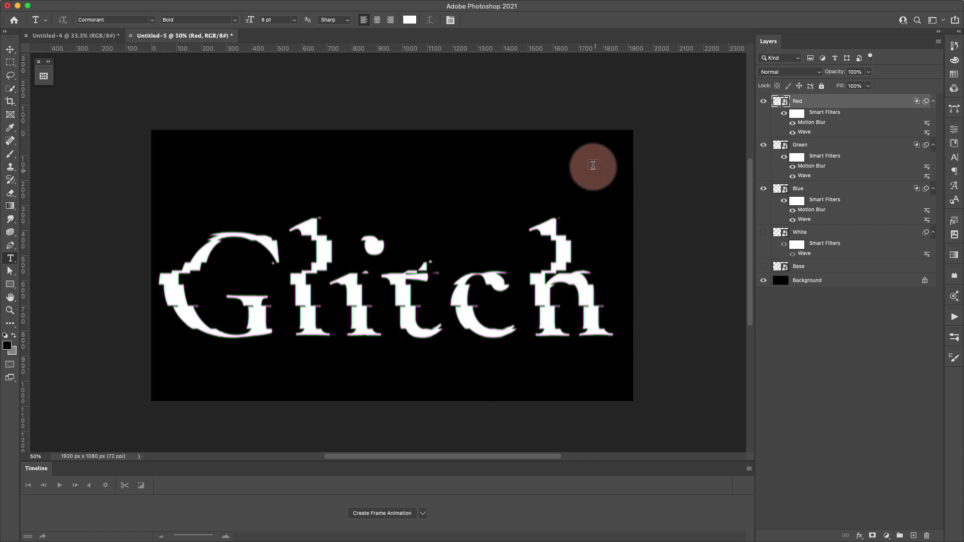
key("shift")
key("Up")
key("Up")
key("Up")
key("Up")
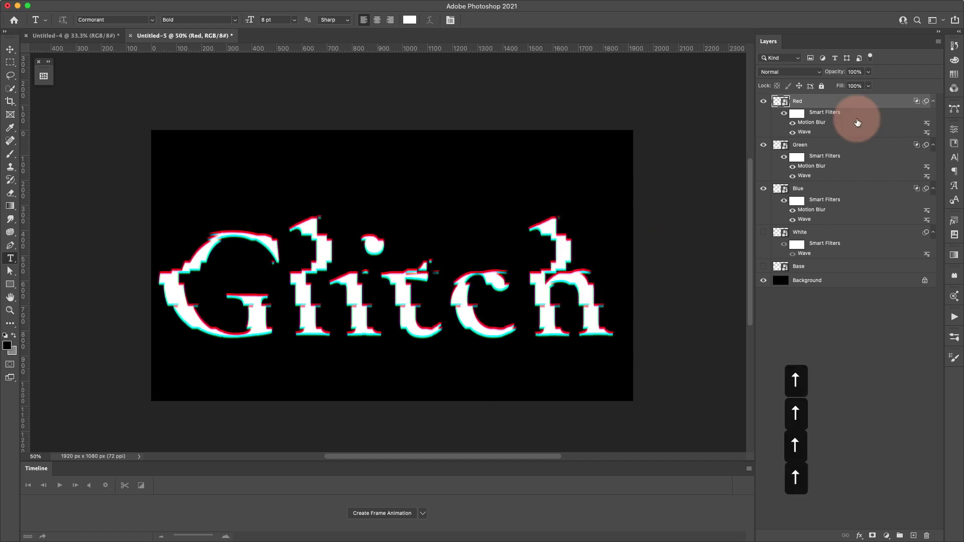
key("Right")
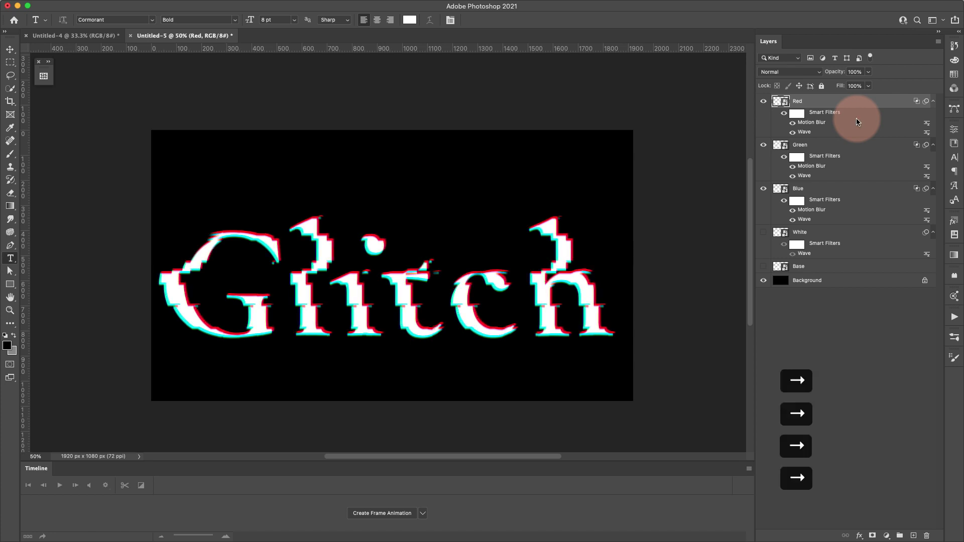
Offset the Green layer from the other colours by nudging it a few steps to the left
left_click(847, 146)
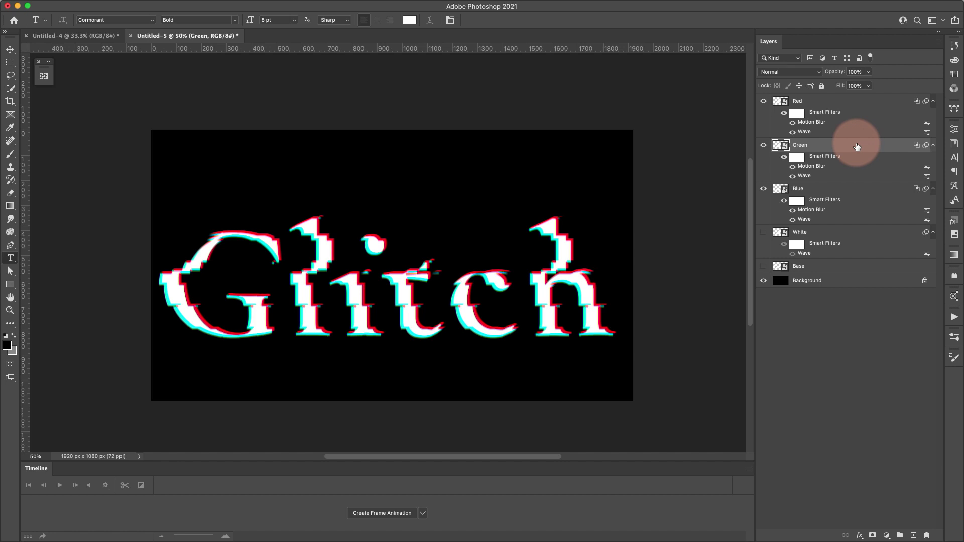
key("Left")
key("Left")
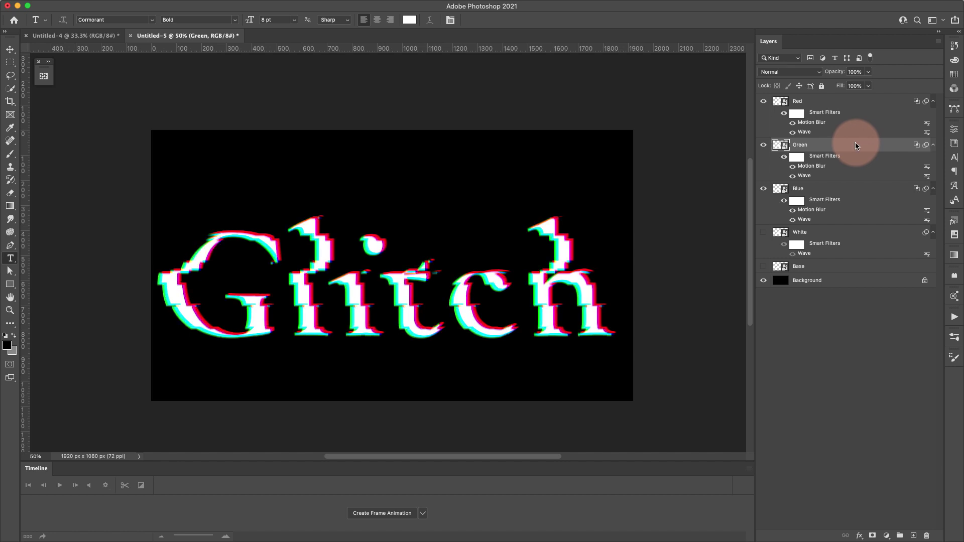
key("Left")
key("Left")
key("Left")
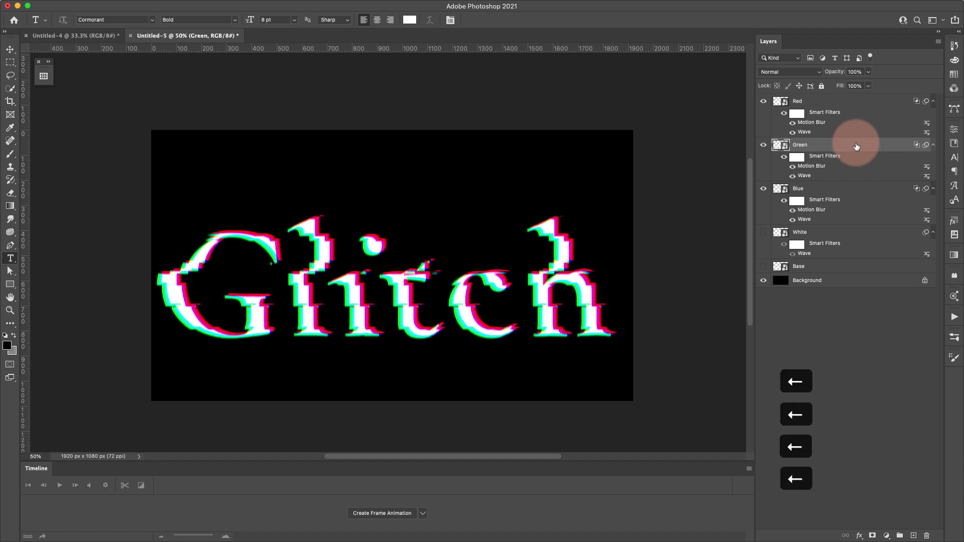
Offset the Blue layer from Red and Green by nudging it left, with small vertical adjustments down and up
left_click(829, 188)
key("Down")
key("Down")
key("Down")
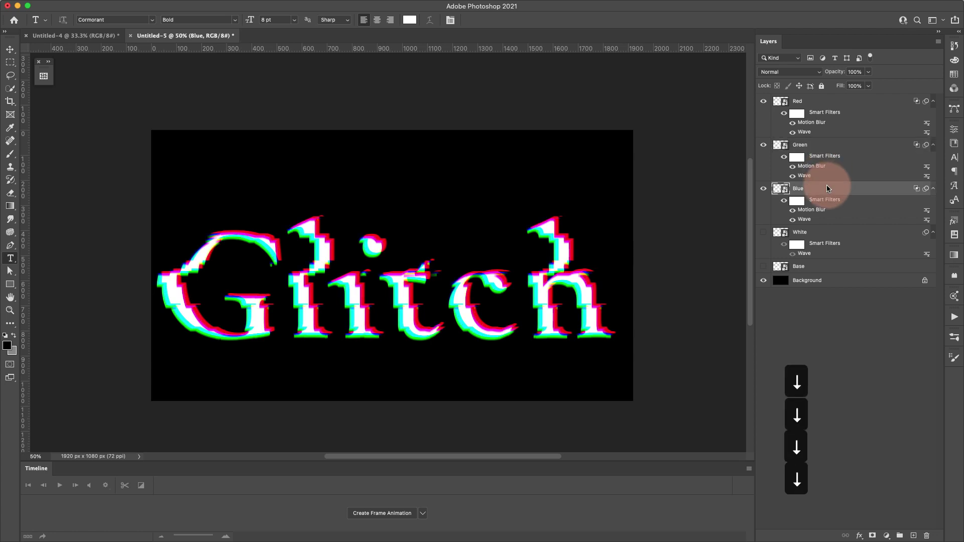
key("Left")
key("Left")
key("Left")
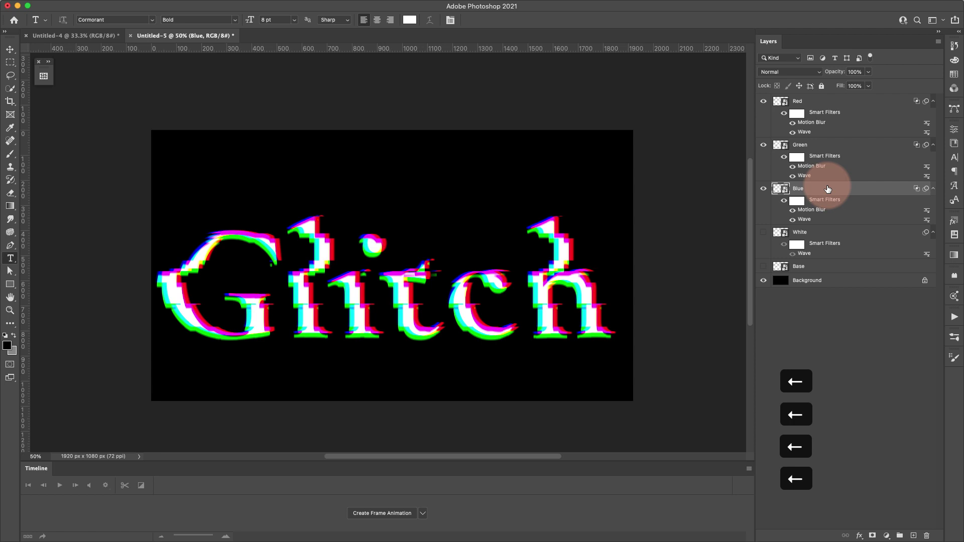
key("Up")
key("Up")
key("Up")
key("Up")
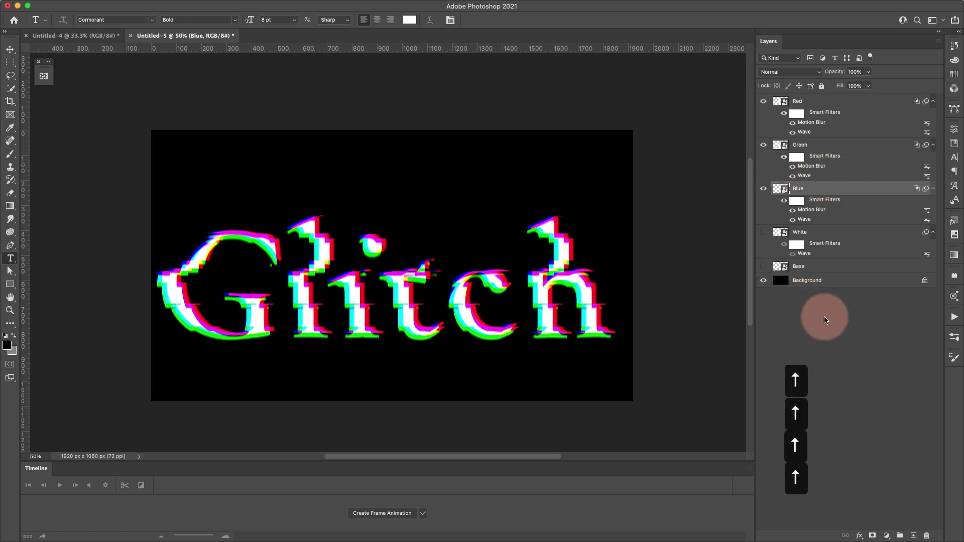
Group the Red, Green and Blue layers and name the group RGB
left_click(864, 107)
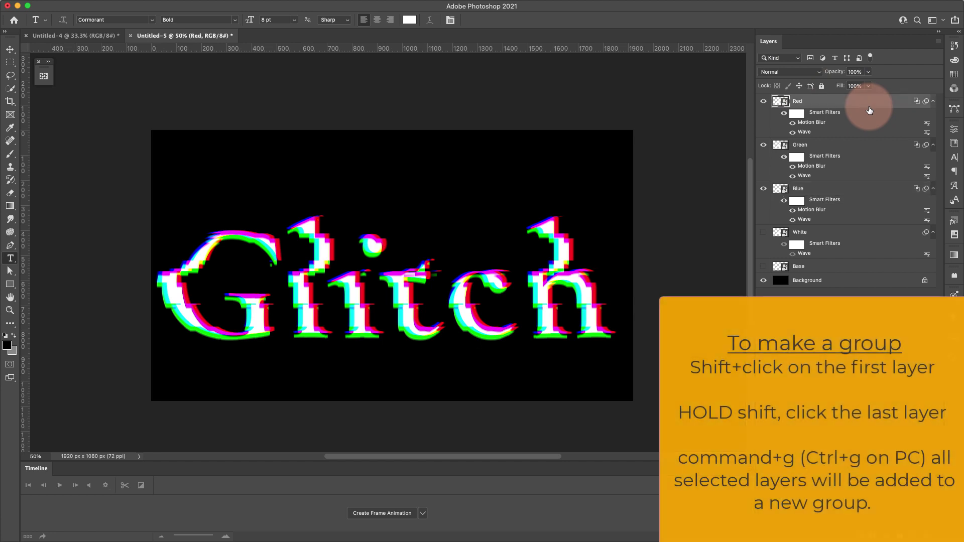
left_click(872, 190, "shift")
key("super+g")
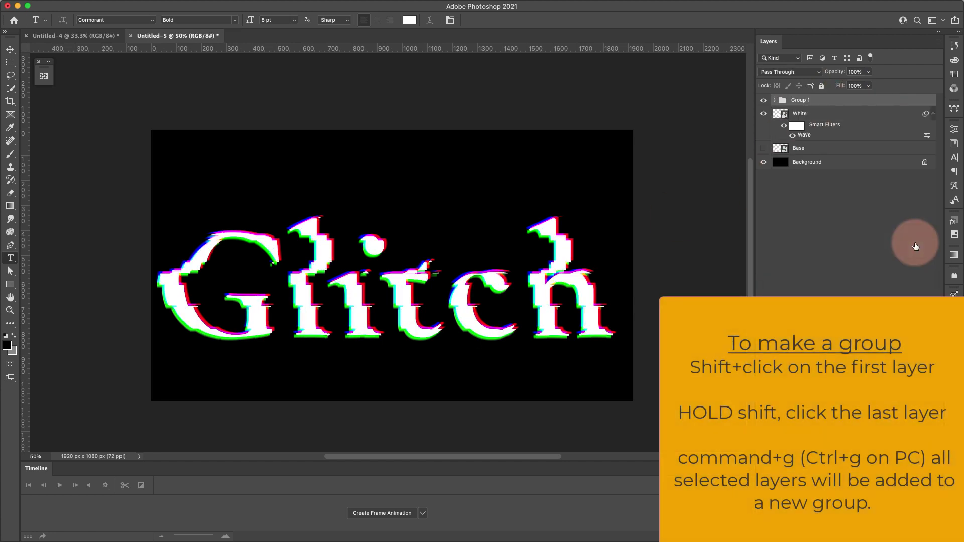
double_click(800, 100)
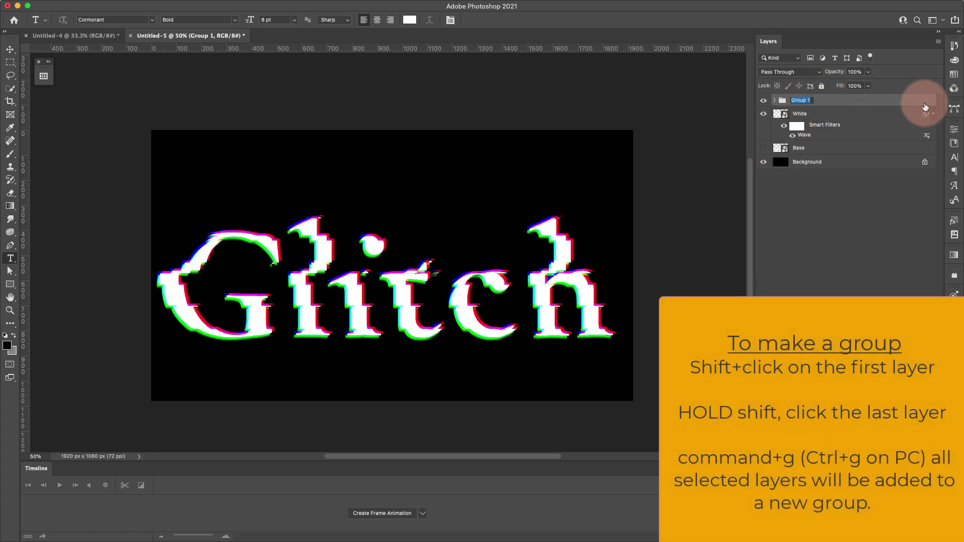
type("RGB")
key("Return")
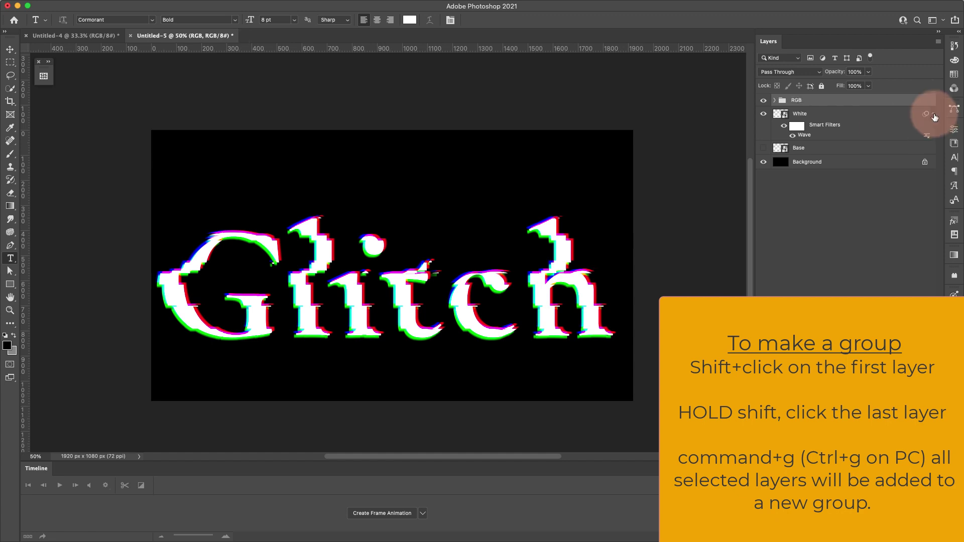
Collapse the White layer's smart filter list and make White the active layer
left_click(934, 114)
left_click(879, 114)
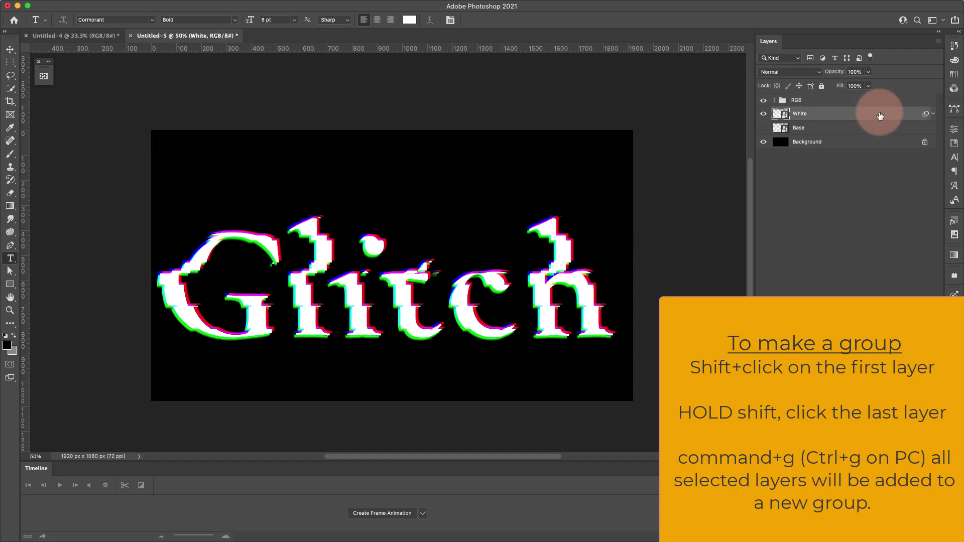
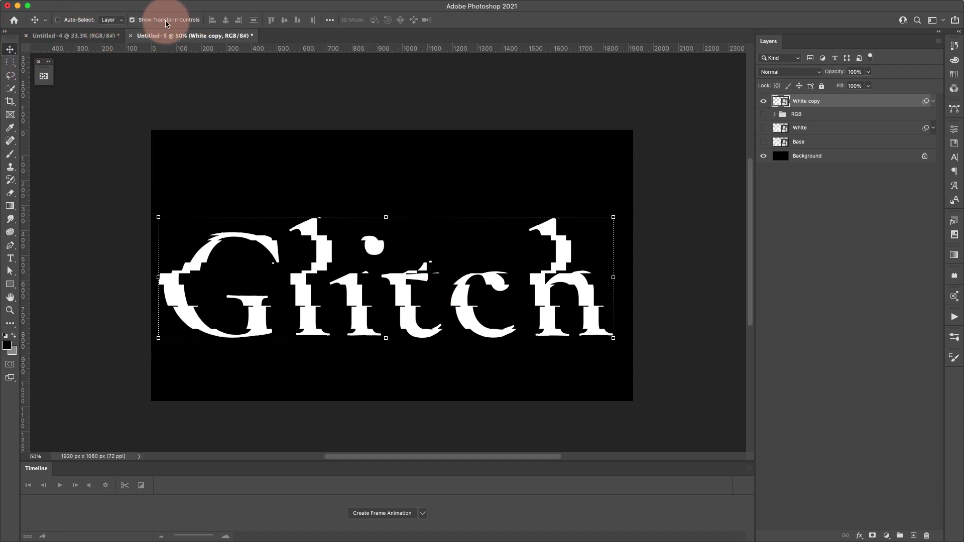
Stretch the White copy layer vertically to about 429% height at 100% width so its text runs past the canvas height
left_click(386, 217)
left_click(467, 219)
left_click_drag(386, 217, 392, 40)
scroll(404, 246, "down", 5)
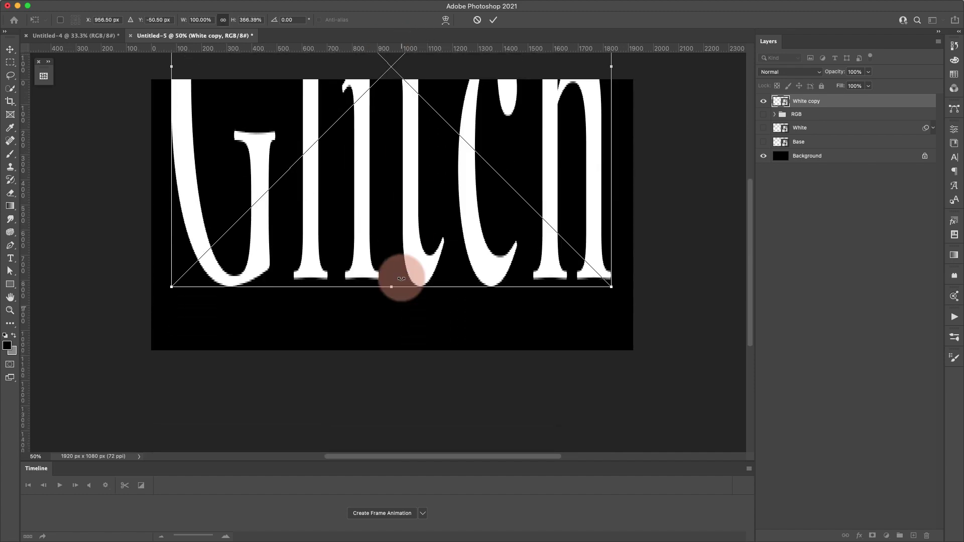
left_click_drag(391, 290, 391, 353)
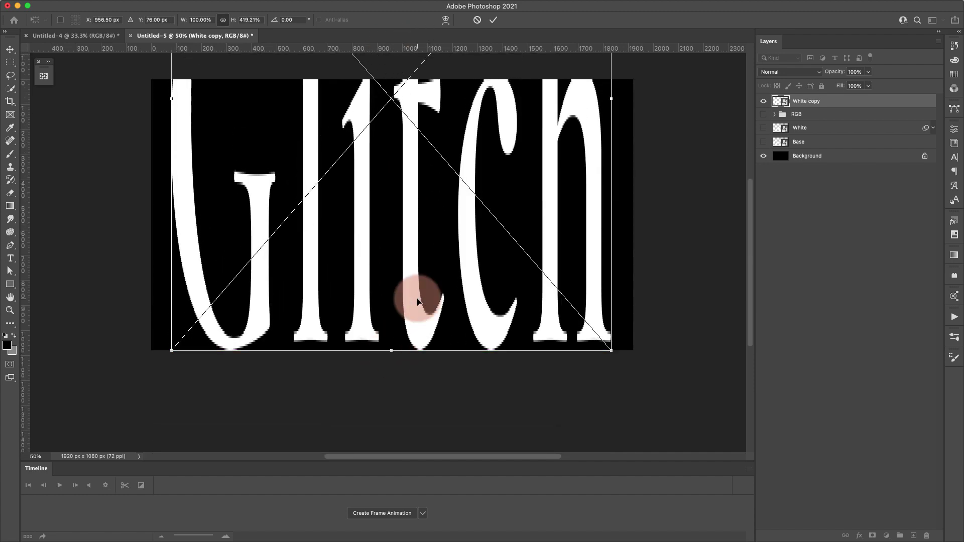
scroll(416, 299, "up", 2)
left_click_drag(389, 391, 391, 403)
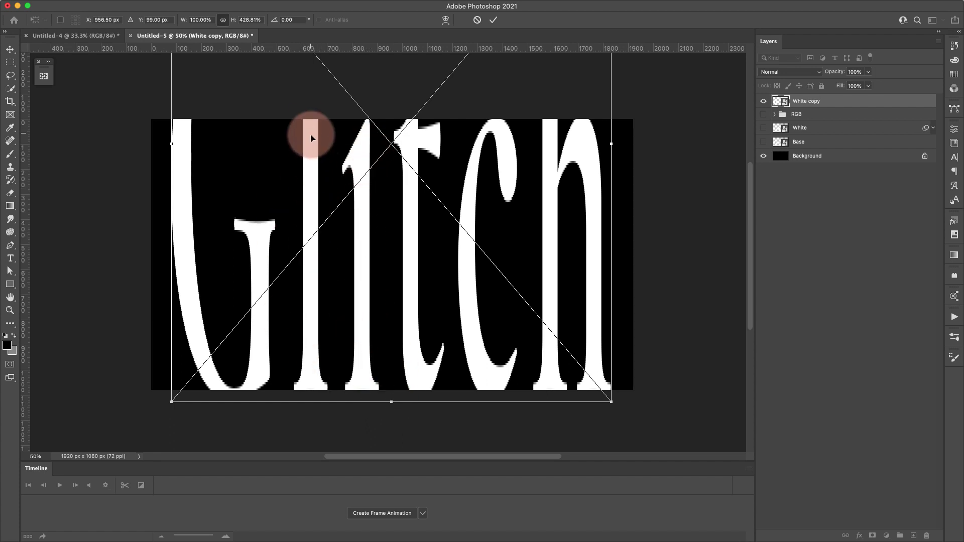
key("Return")
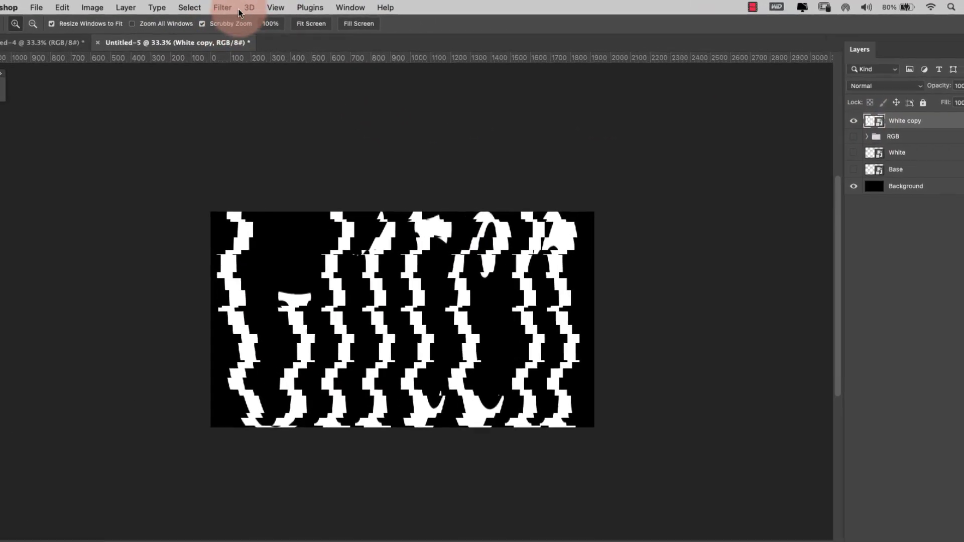
Apply a Wave filter to White copy with 600 generators, wavelength 370 to 600, maximum amplitude 445, and scale 50% horizontal, 100% vertical
left_click(236, 8)
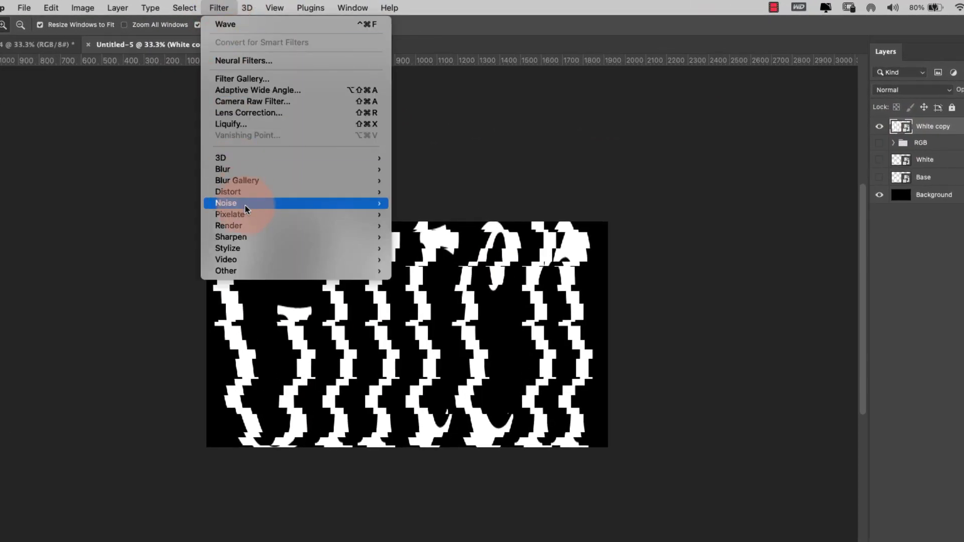
mouse_move(250, 183)
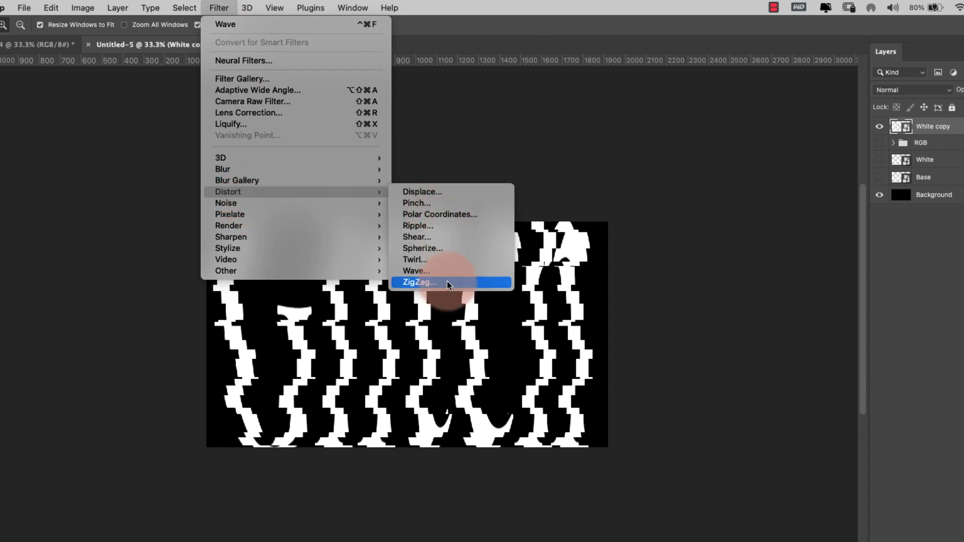
left_click(446, 271)
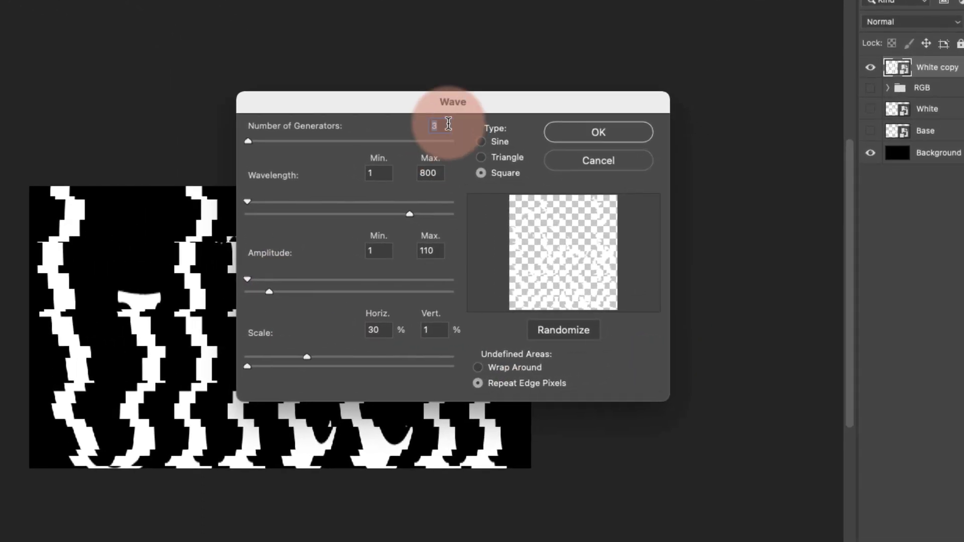
type("600")
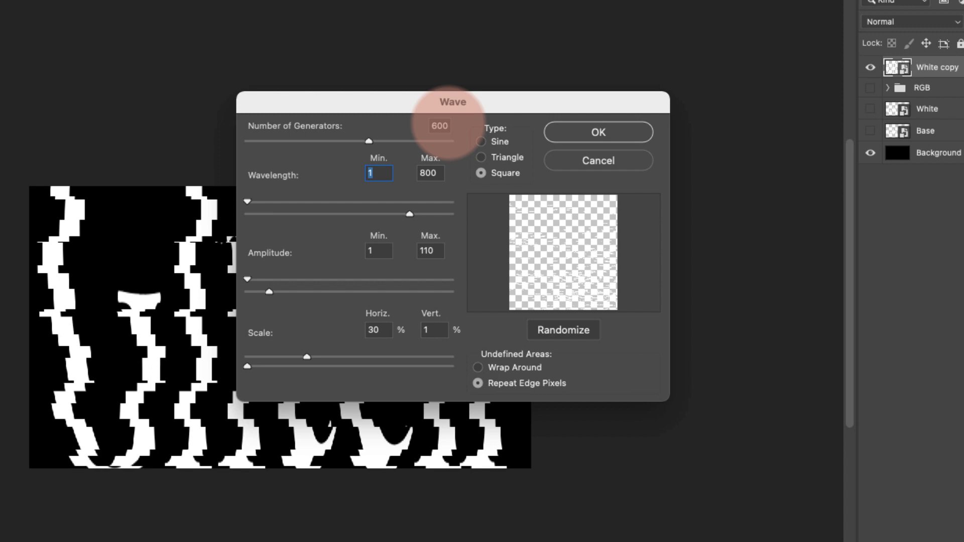
type("370")
key("Tab")
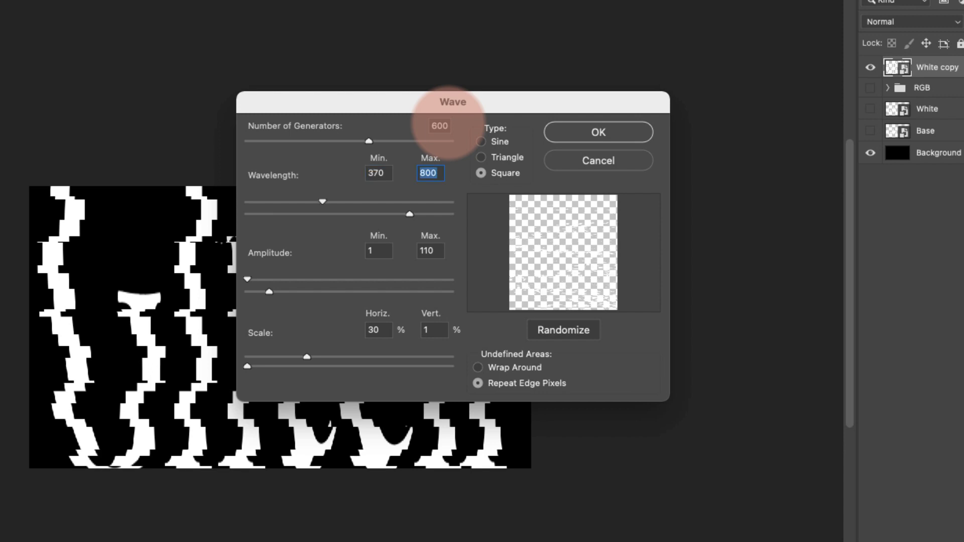
type("600")
key("Tab")
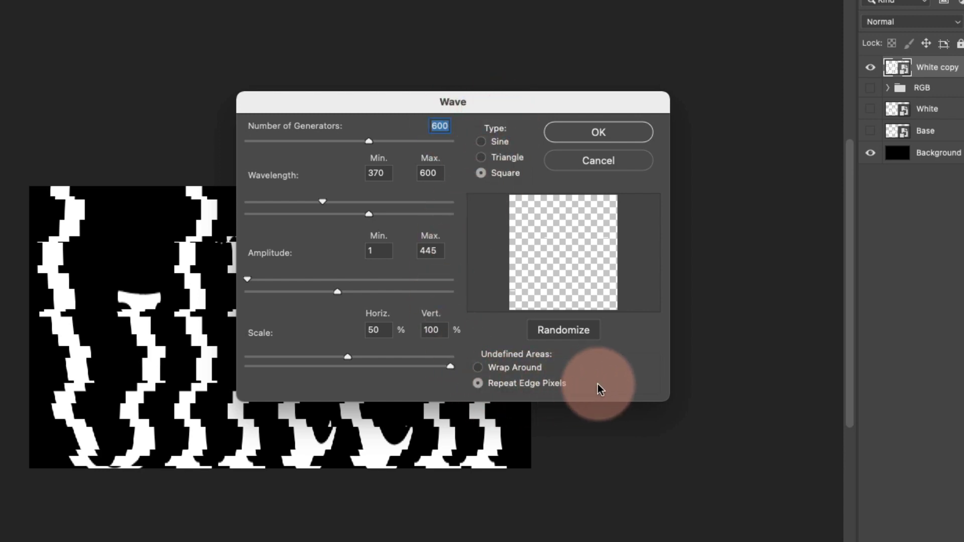
left_click(600, 132)
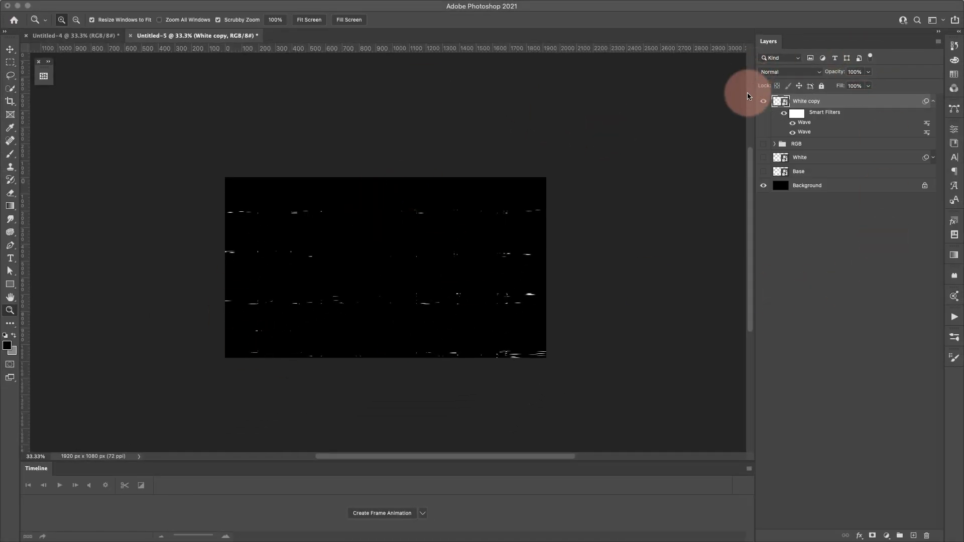
Reduce the horizontal scale of White copy's newest Wave smart filter to 11%
double_click(807, 125)
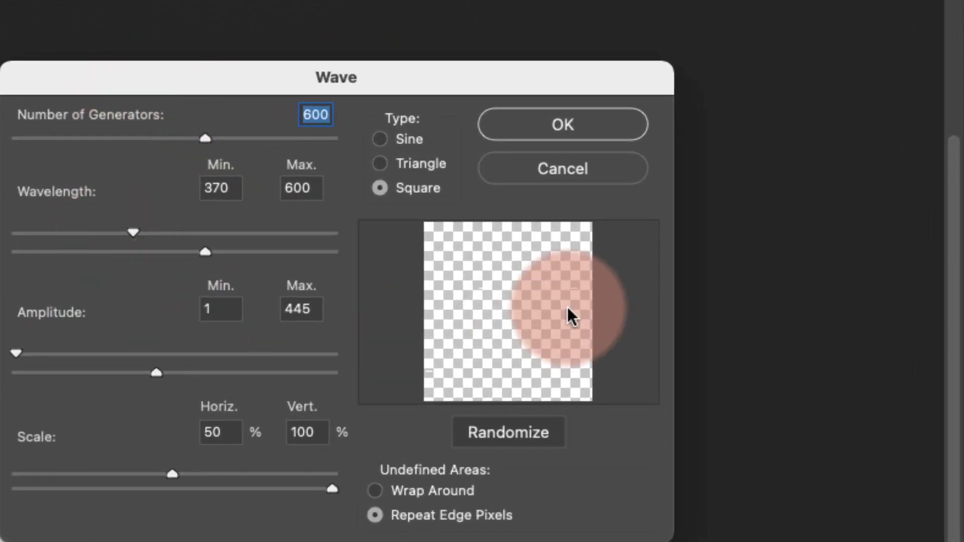
left_click_drag(172, 474, 47, 474)
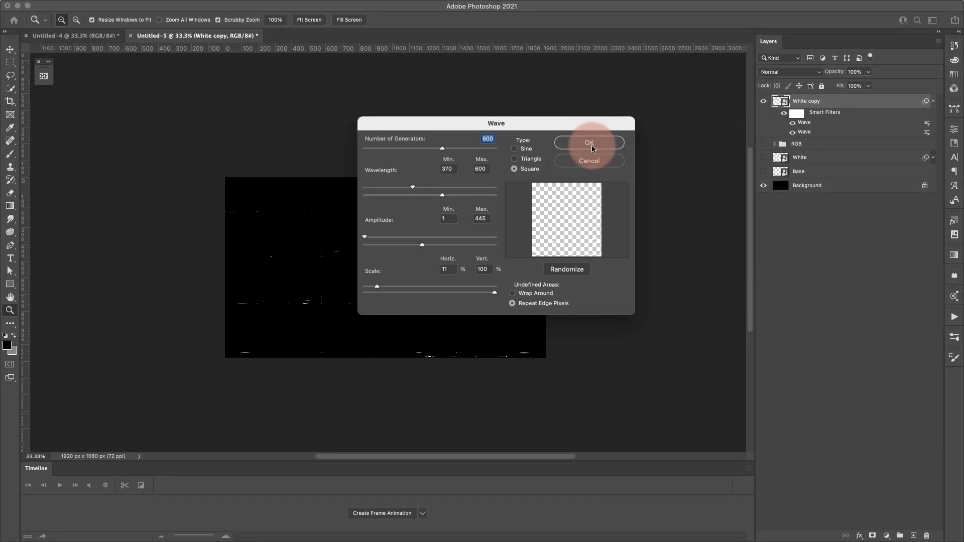
left_click(565, 126)
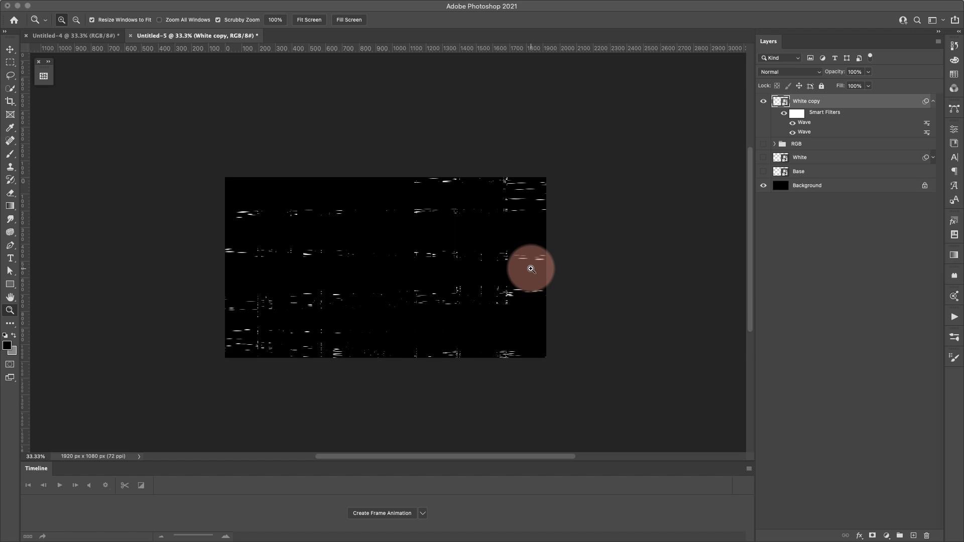
Rename the White copy layer as Fragments, and show the Base layer in its place
double_click(802, 100)
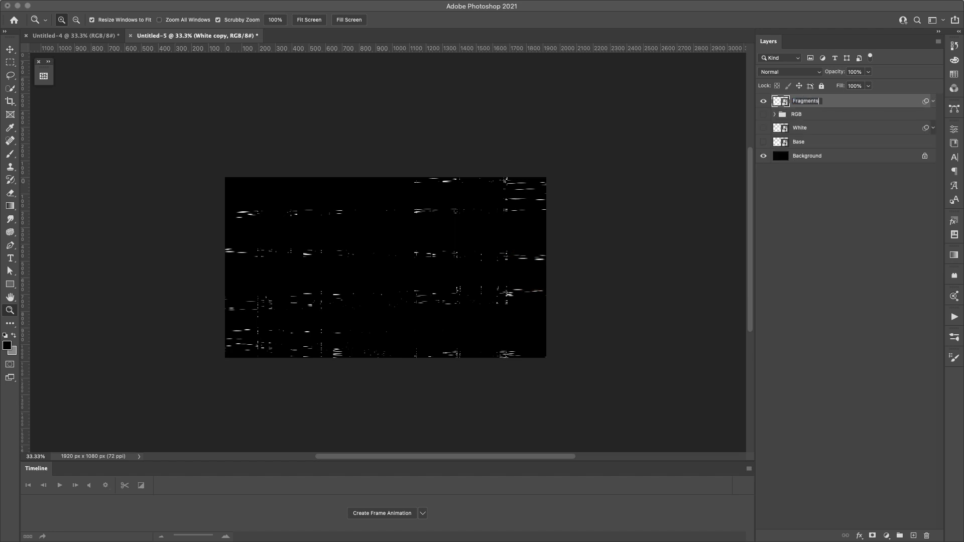
key("Return")
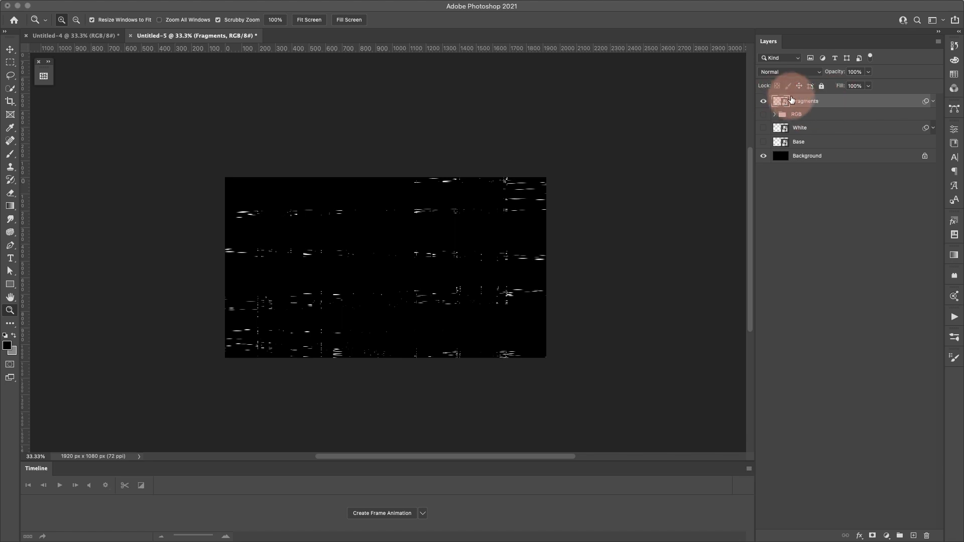
left_click(764, 103)
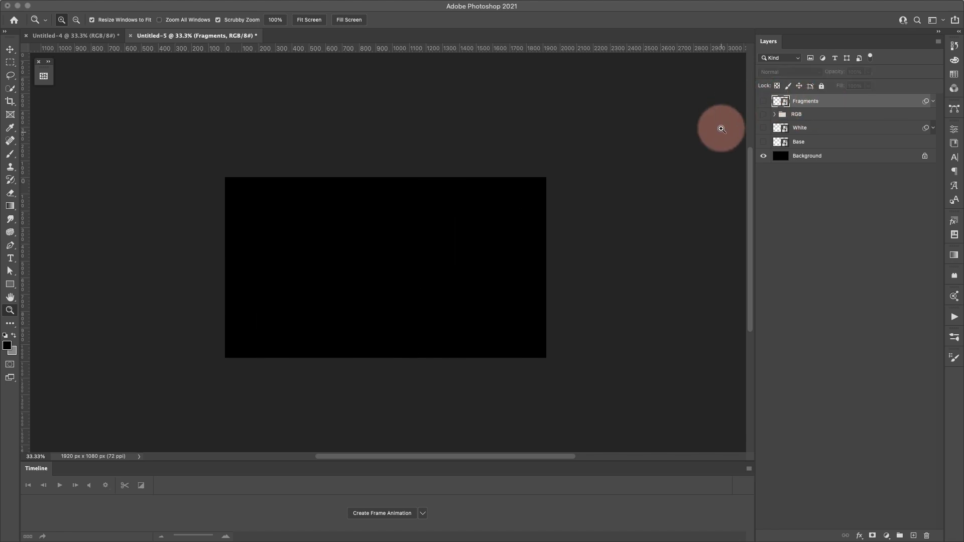
left_click(763, 142)
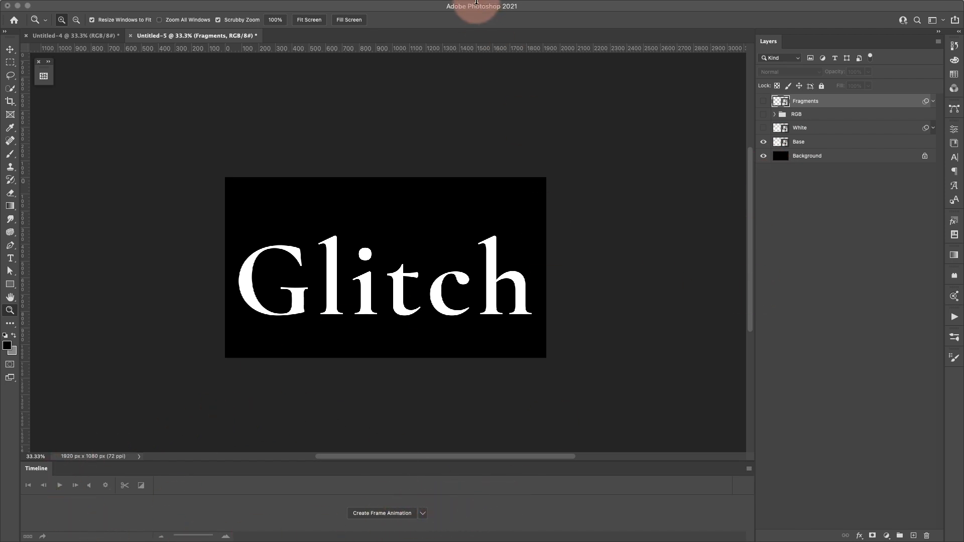
Create a frame animation in the timeline with the Base text as its first frame
left_click(345, 6)
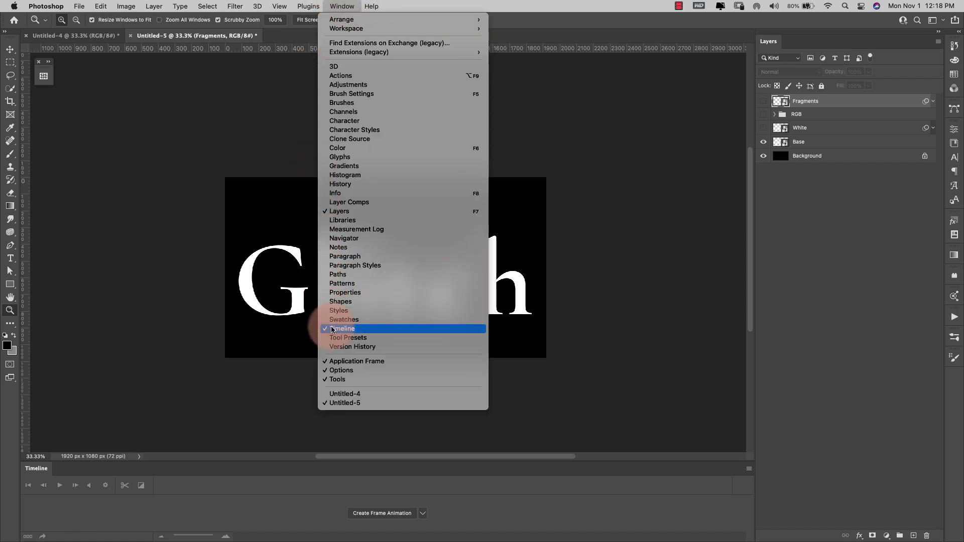
left_click(646, 280)
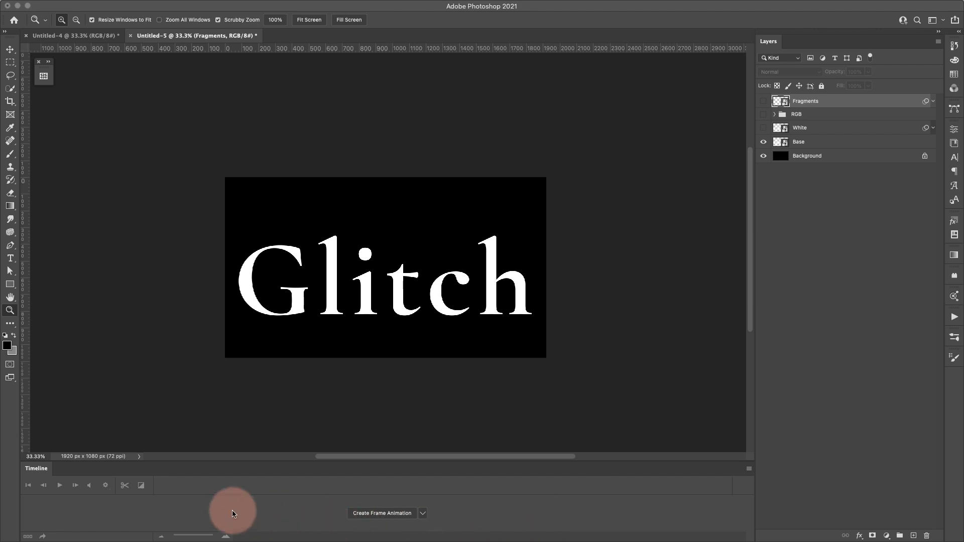
left_click(423, 513)
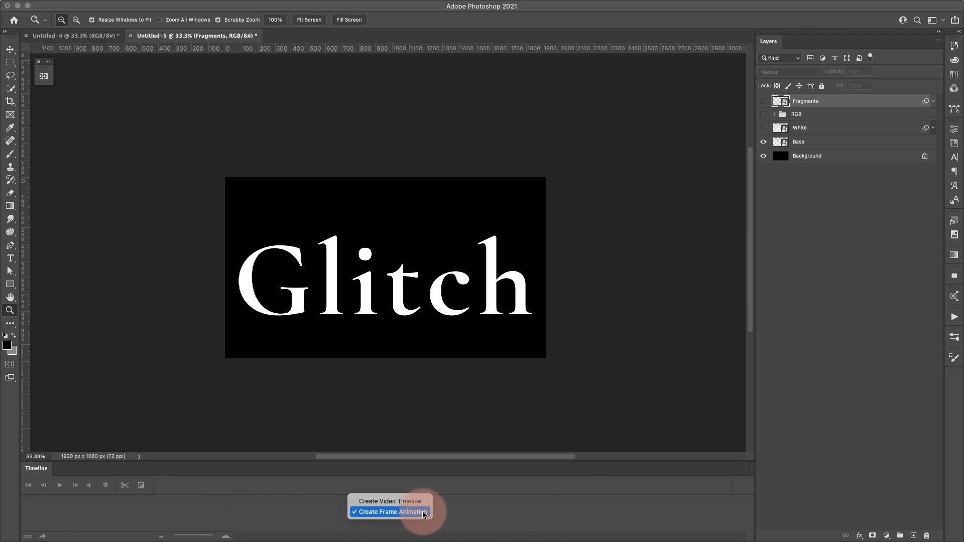
left_click(423, 513)
left_click(424, 513)
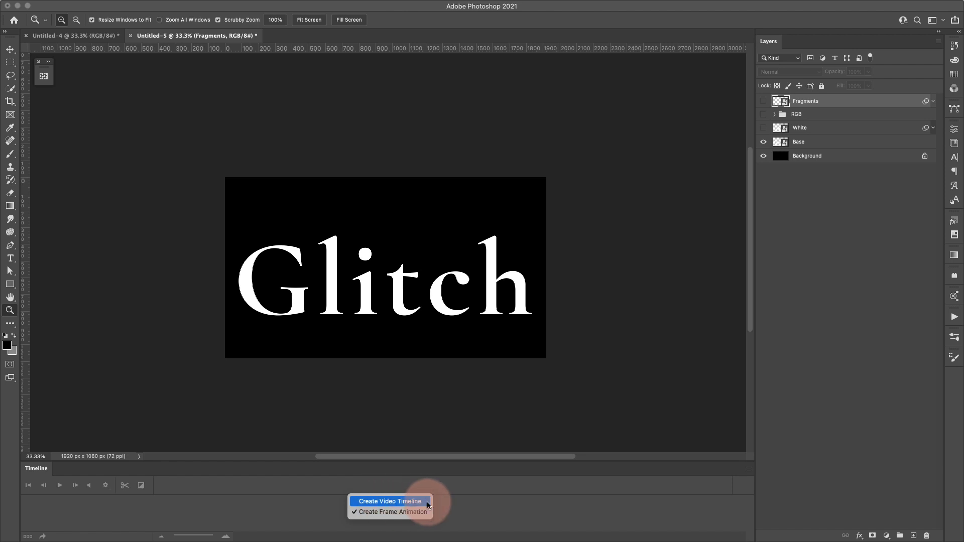
left_click(399, 512)
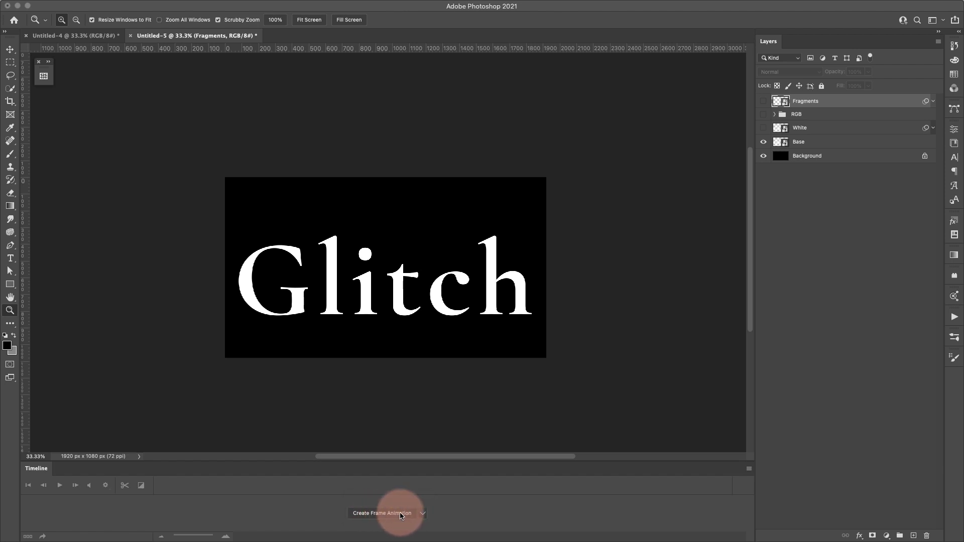
left_click(401, 514)
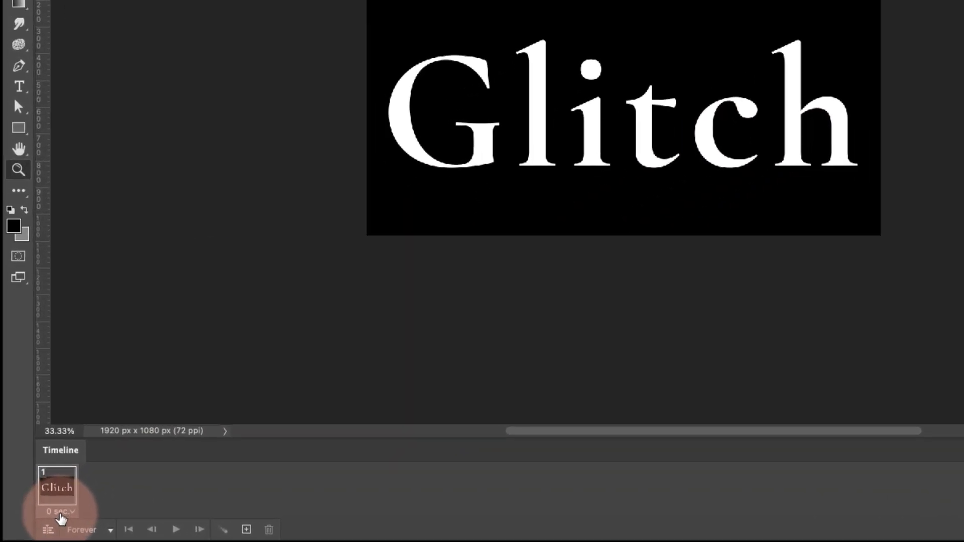
Set the first frame's delay to 1.0 second and keep the animation looping Forever
left_click(61, 515)
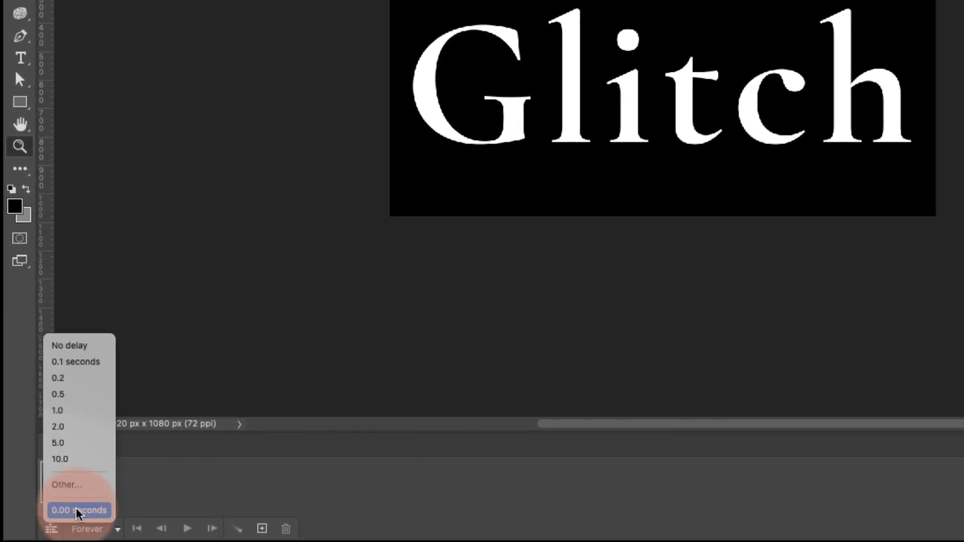
left_click(60, 410)
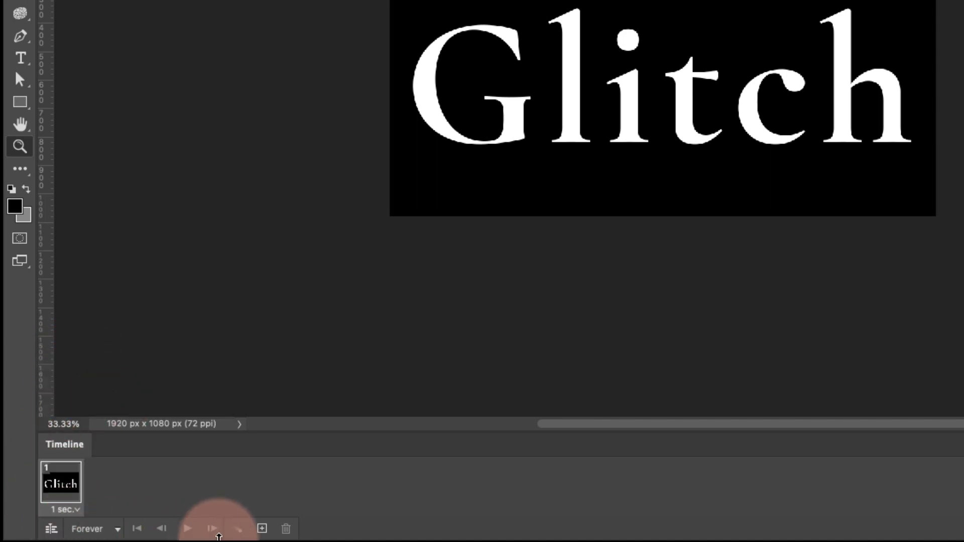
left_click(115, 528)
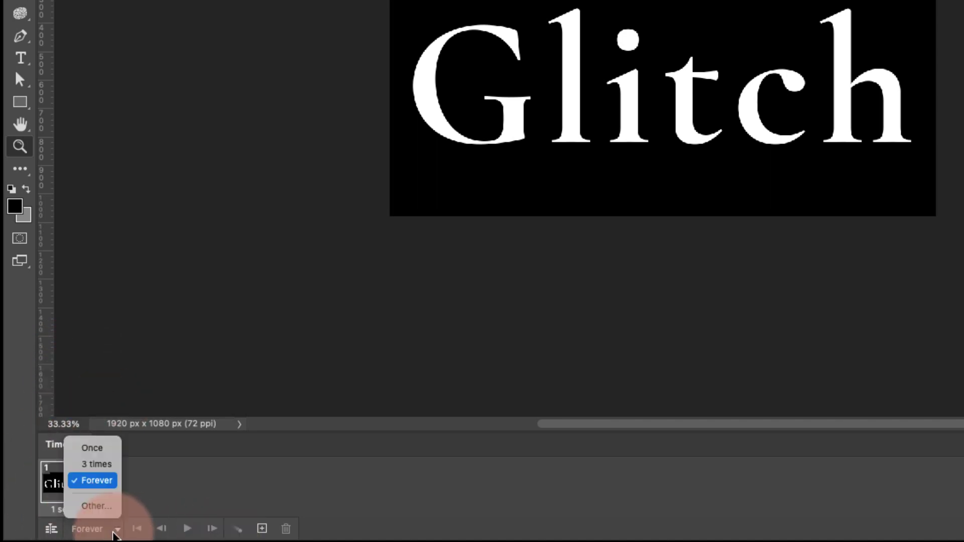
left_click(95, 483)
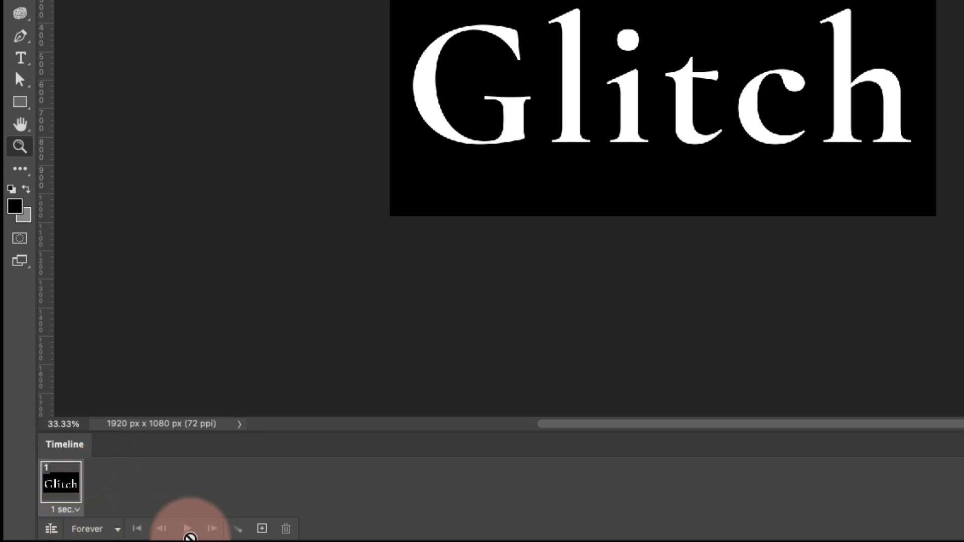
Add a second animation frame and set its delay to 0.2 seconds
left_click(262, 529)
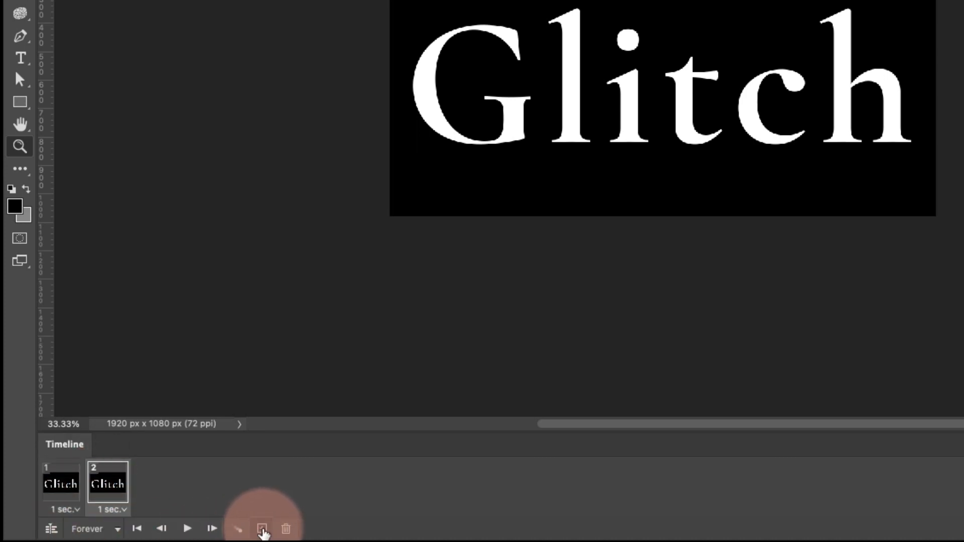
left_click(112, 510)
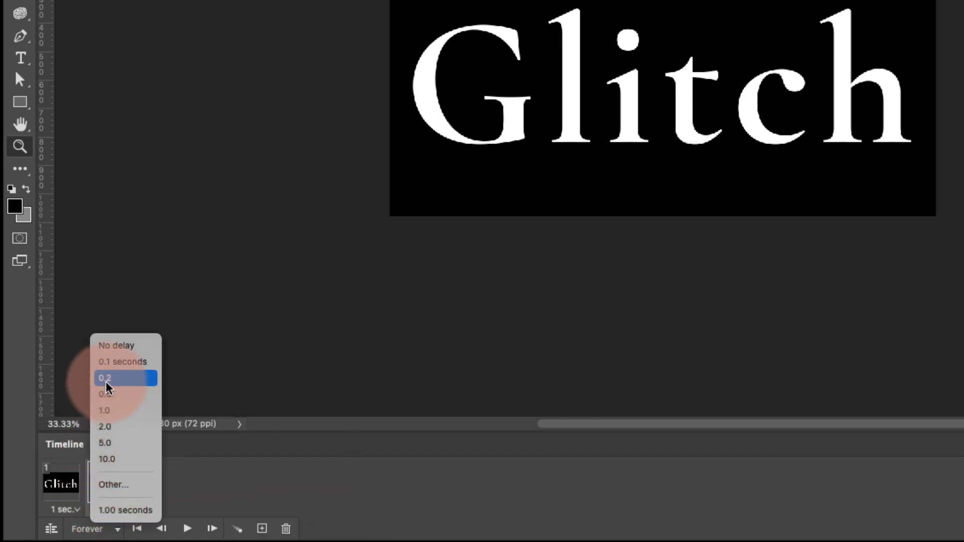
left_click(121, 381)
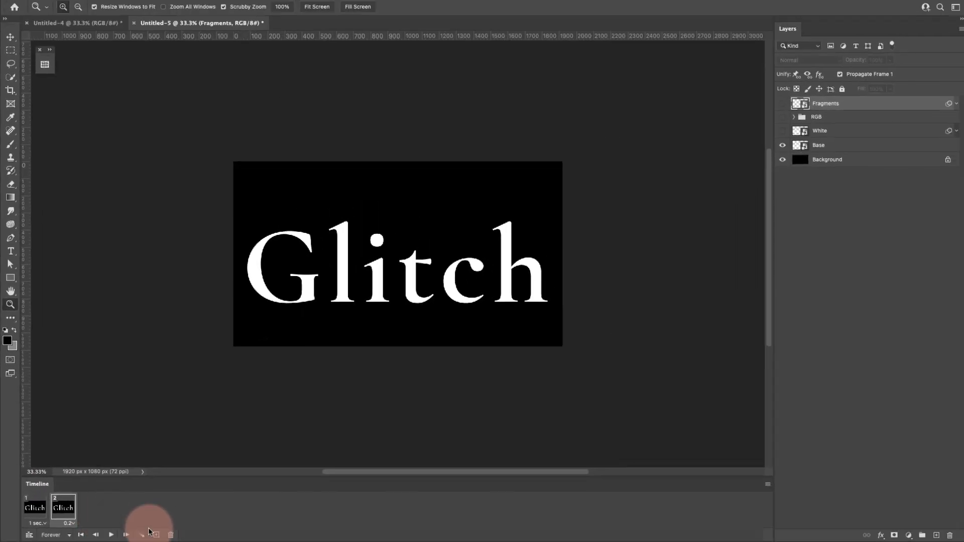
In the second frame, hide the Base layer and show White, the RGB group and Fragments
left_click(783, 146)
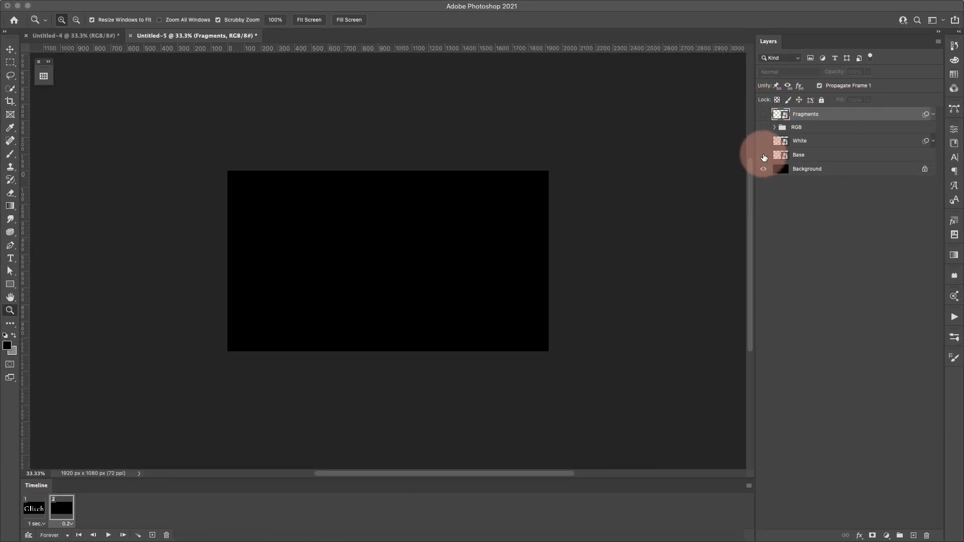
left_click(763, 142)
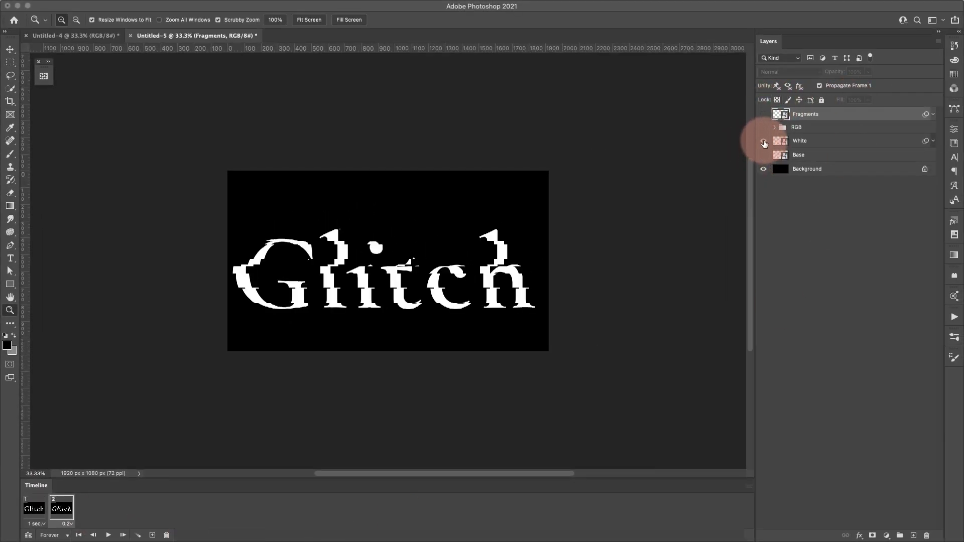
left_click(763, 129)
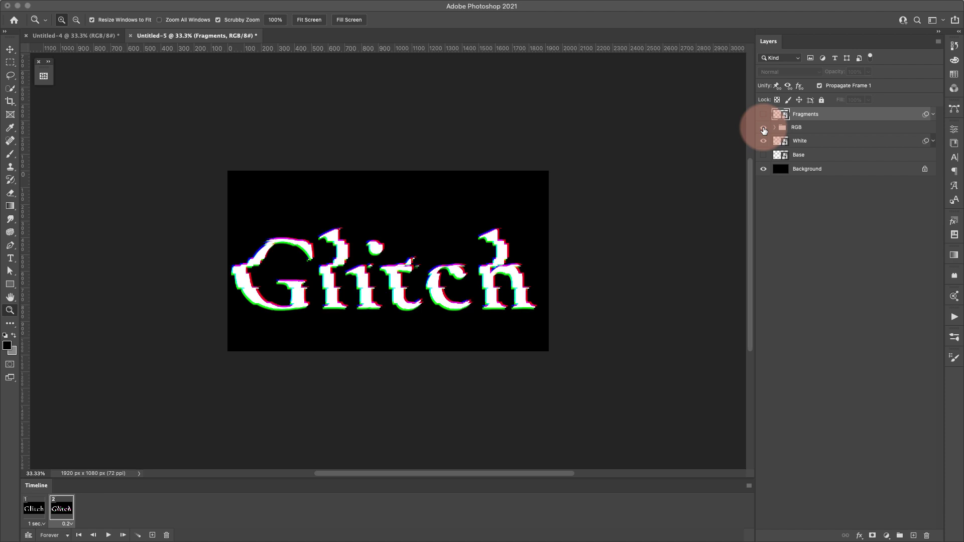
left_click(764, 115)
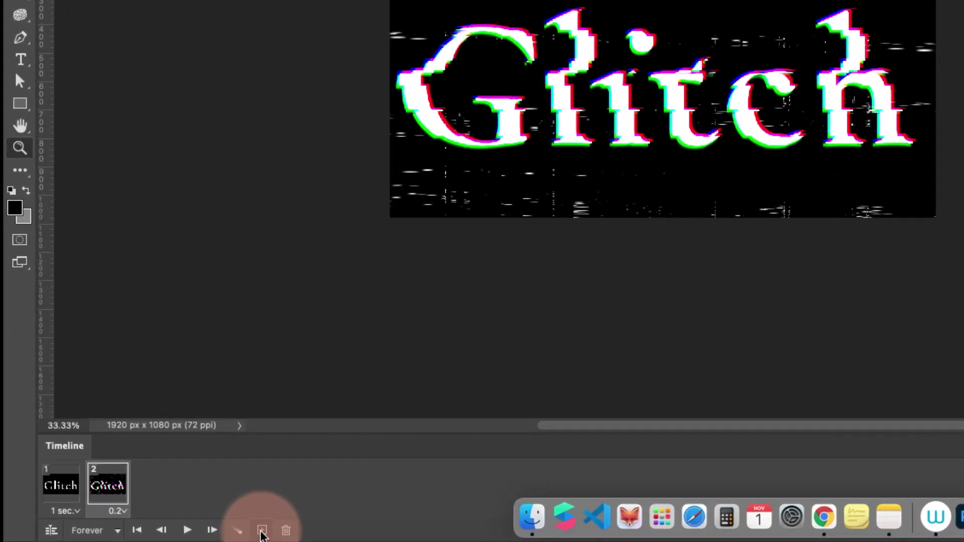
Add a third frame with the Fragments layer hidden and the White layer's opacity lowered to about 47%
left_click(261, 530)
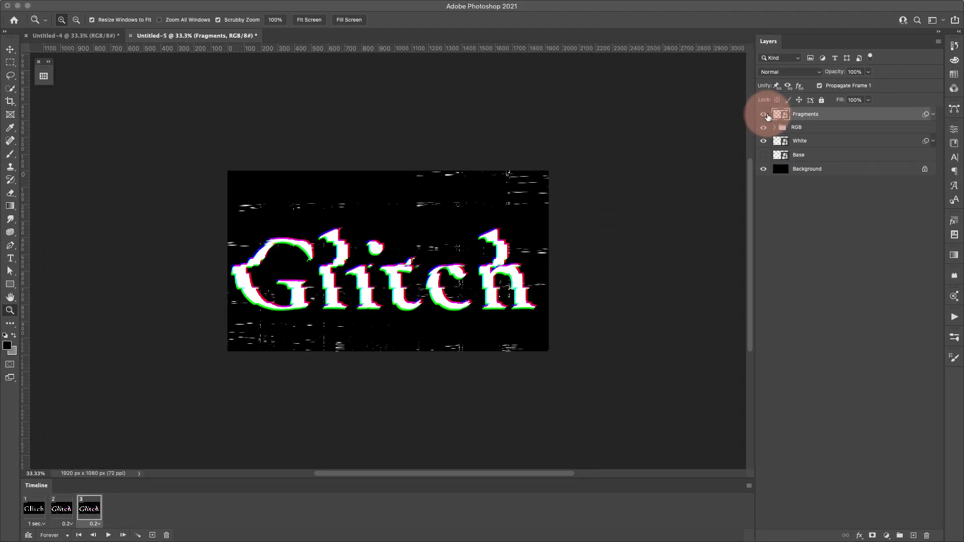
left_click(764, 114)
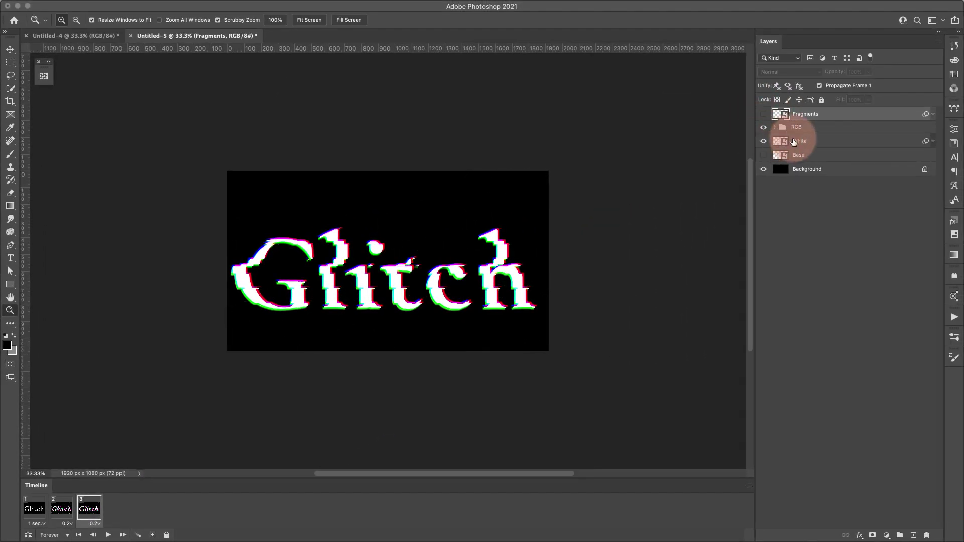
left_click(821, 142)
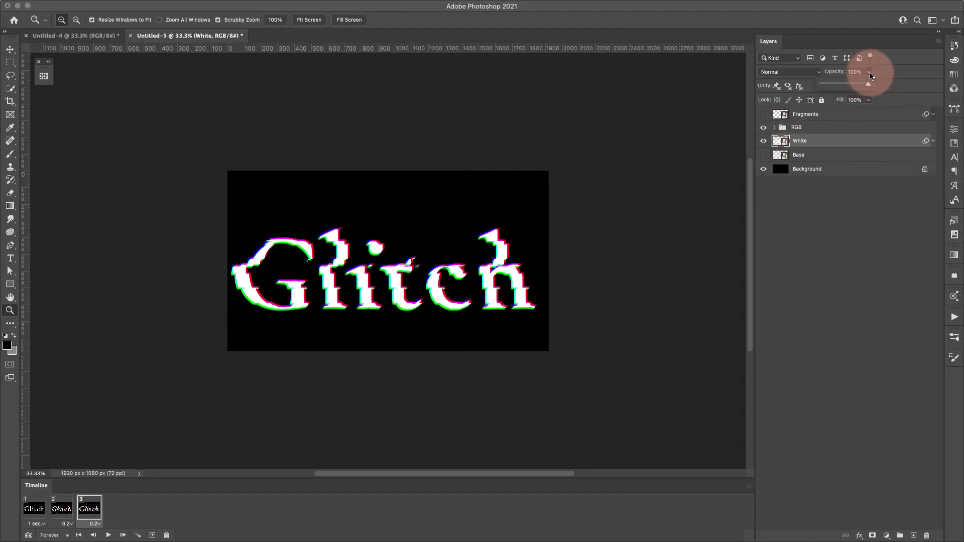
left_click_drag(868, 83, 845, 87)
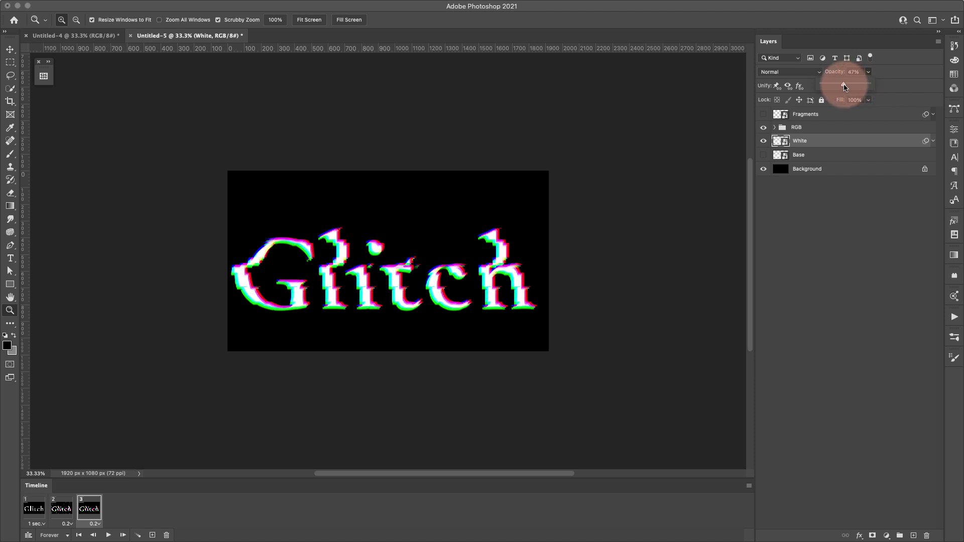
In the third frame, lower the White layer's opacity to 30% and set the frame delay to 0 seconds
left_click_drag(842, 89, 842, 85)
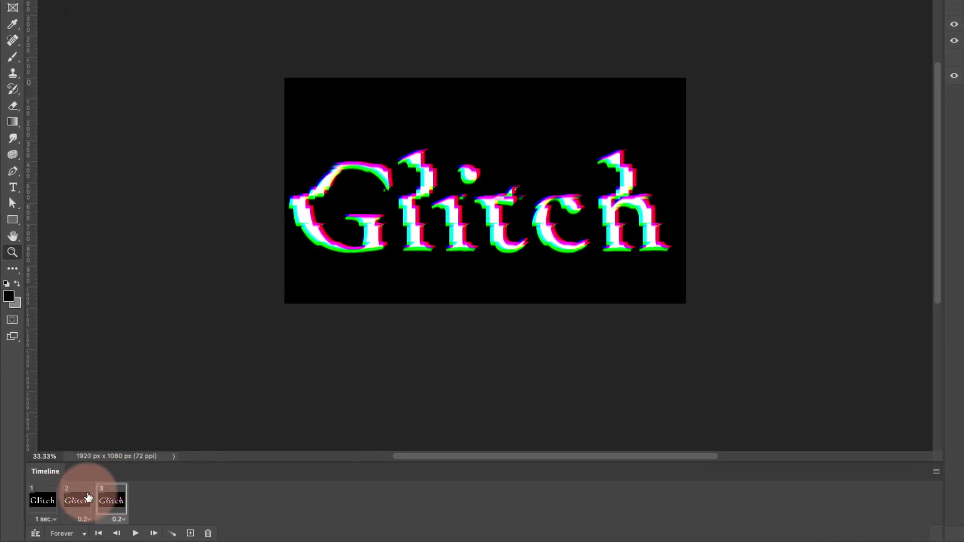
left_click(119, 519)
left_click(107, 396)
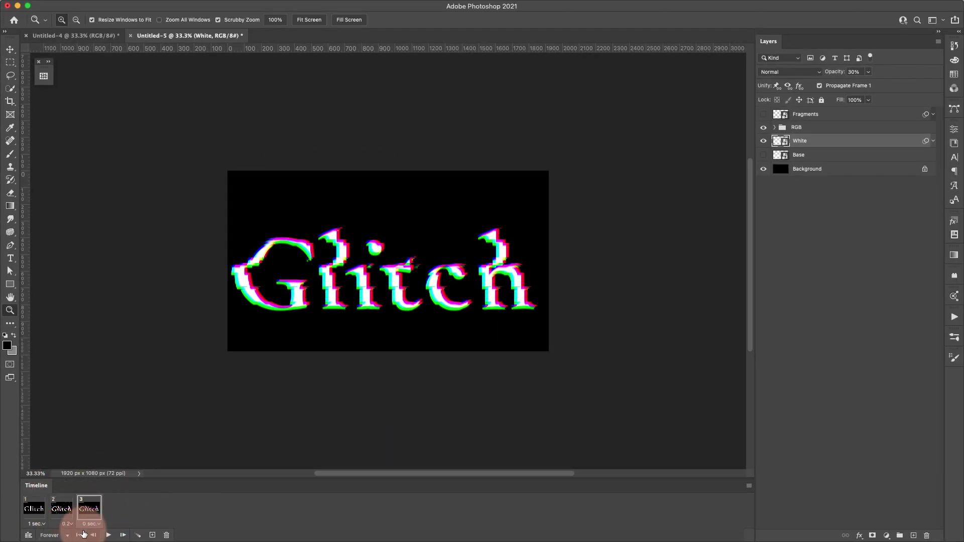
Play the three-frame glitch animation to check its timing and stop the playback
left_click(152, 536)
left_click(107, 535)
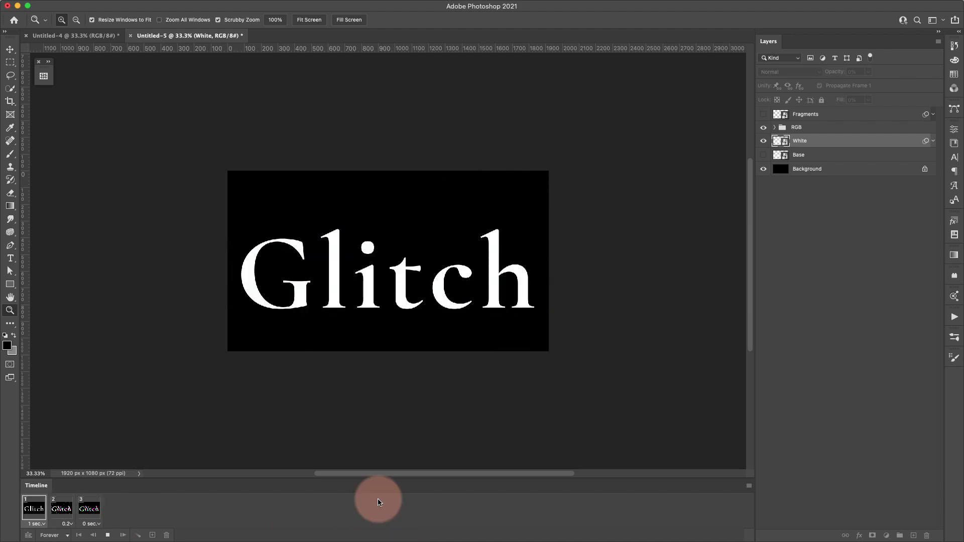
left_click(107, 535)
Open the Base layer's smart object contents and replace its text with "Words"
left_click(809, 156)
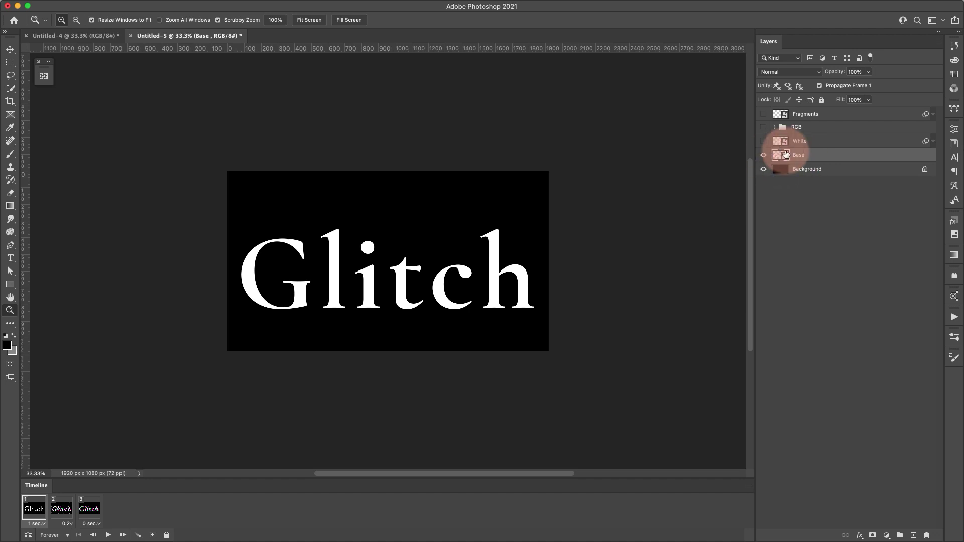
double_click(787, 158)
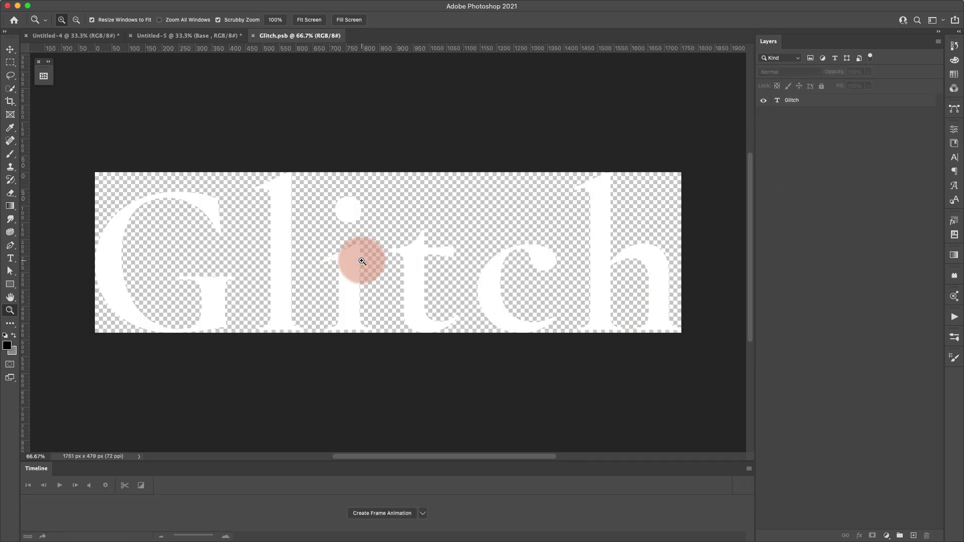
left_click_drag(97, 260, 695, 243)
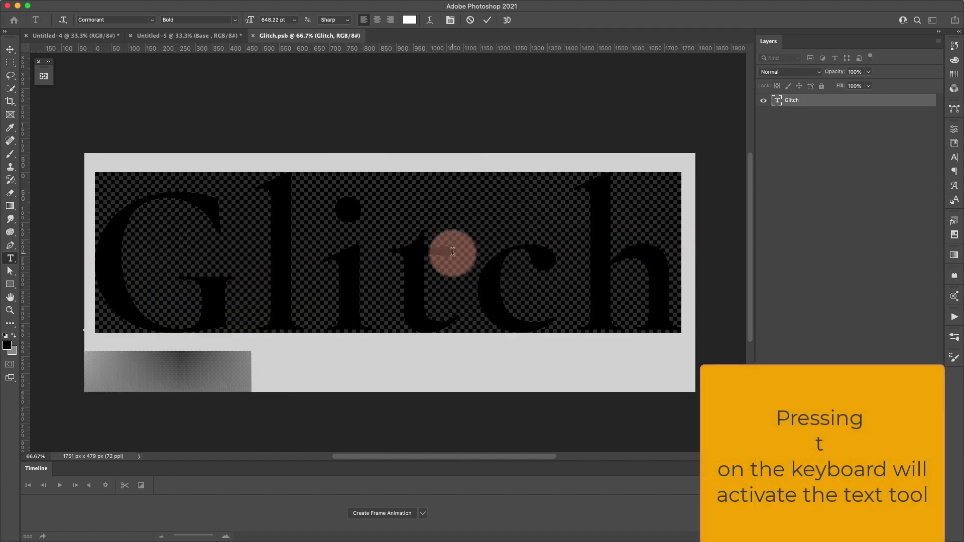
type("Words")
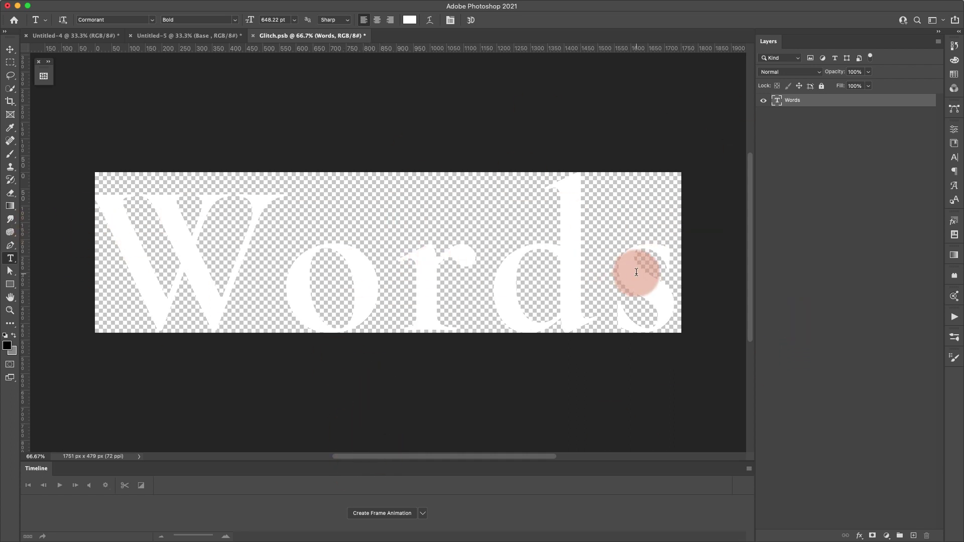
Crop the smart object's canvas outward, extending it downward and slightly at the sides to about 1782 × 972 px
key("c")
scroll(361, 231, "down", 5)
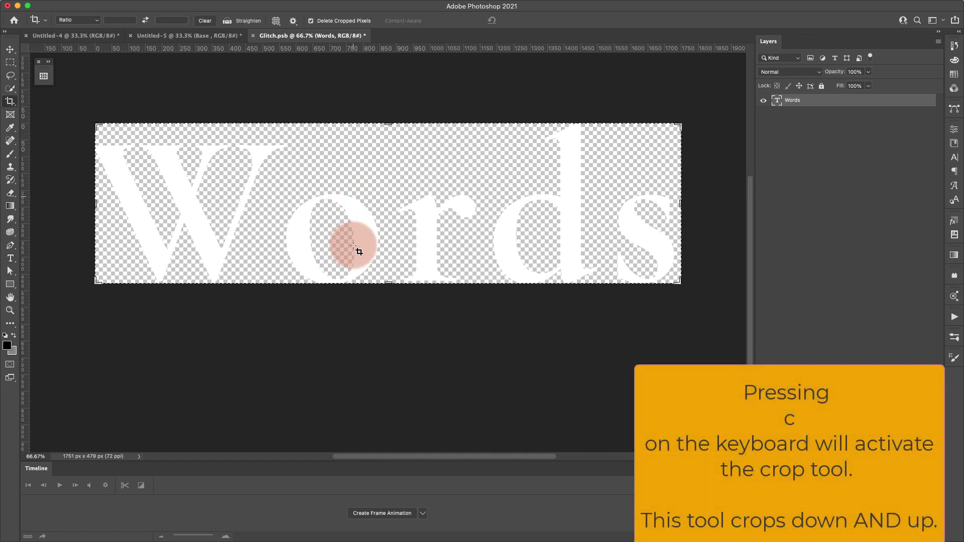
left_click_drag(383, 261, 385, 344)
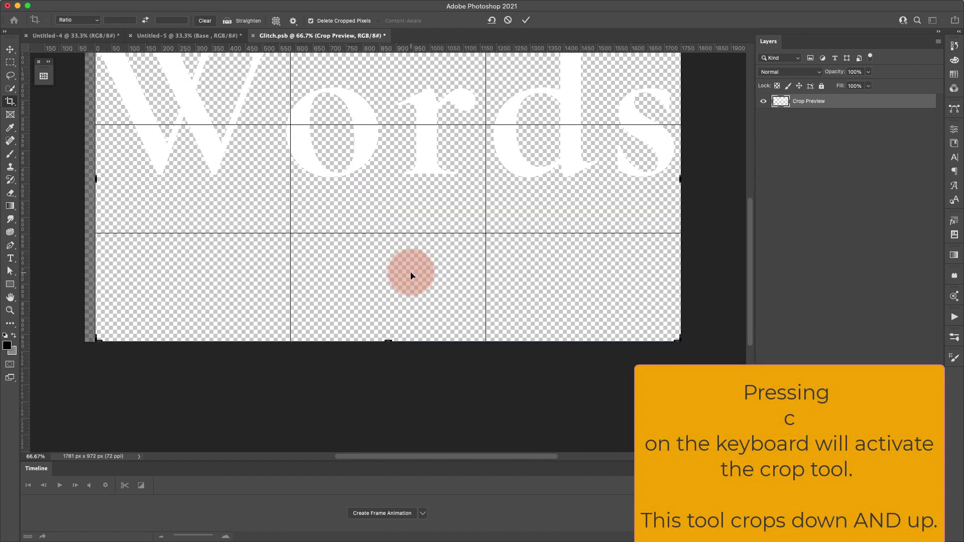
left_click_drag(92, 235, 87, 236)
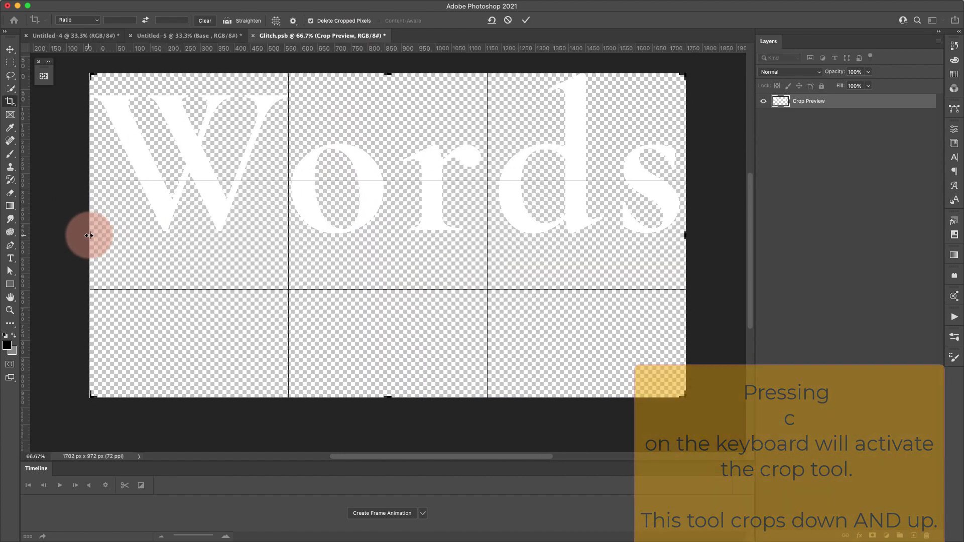
key("Return")
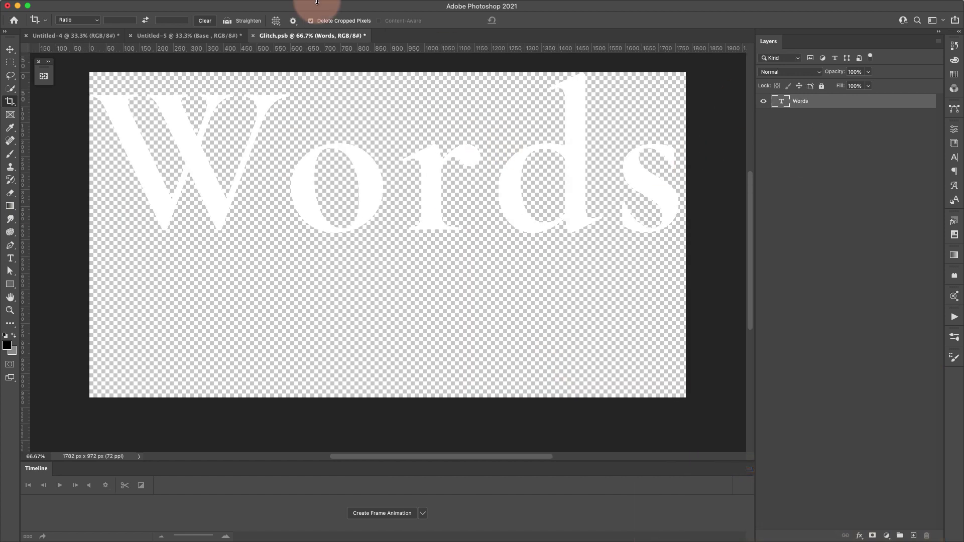
Save and close the smart object, deselect the layers and switch to the Move tool
left_click(254, 36)
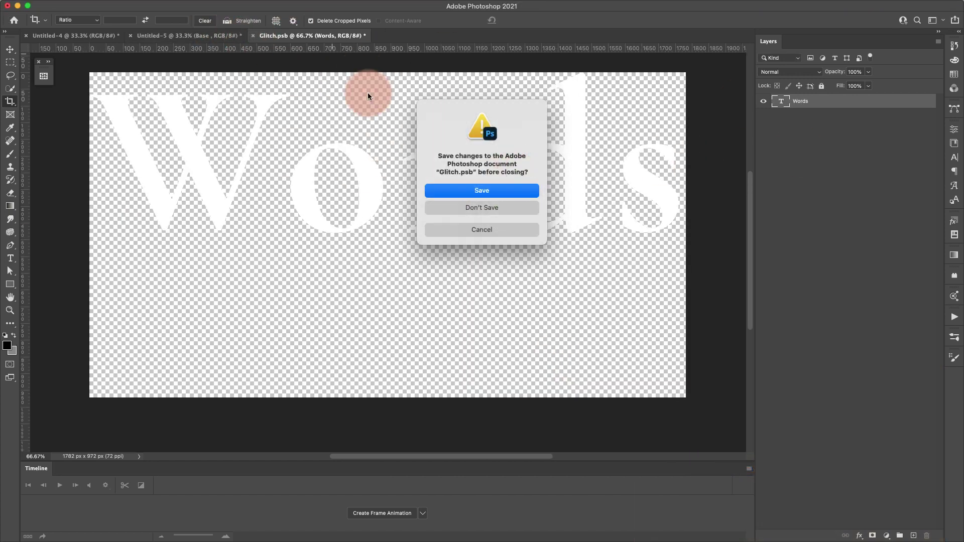
left_click(499, 189)
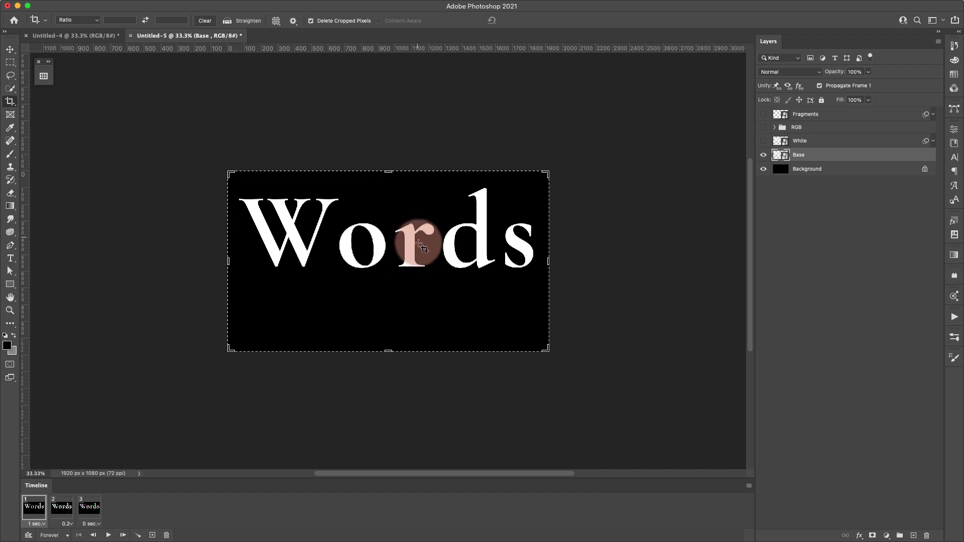
left_click(843, 308)
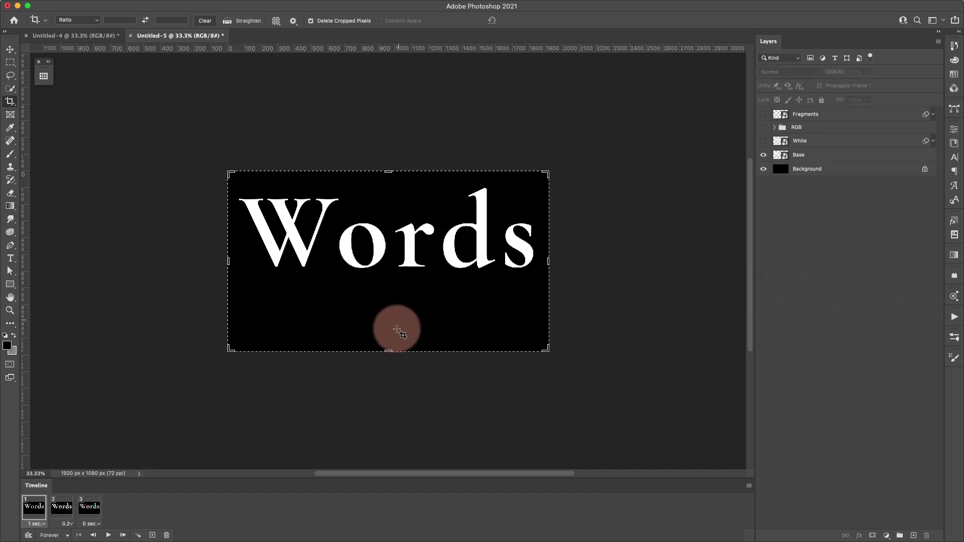
left_click(21, 81)
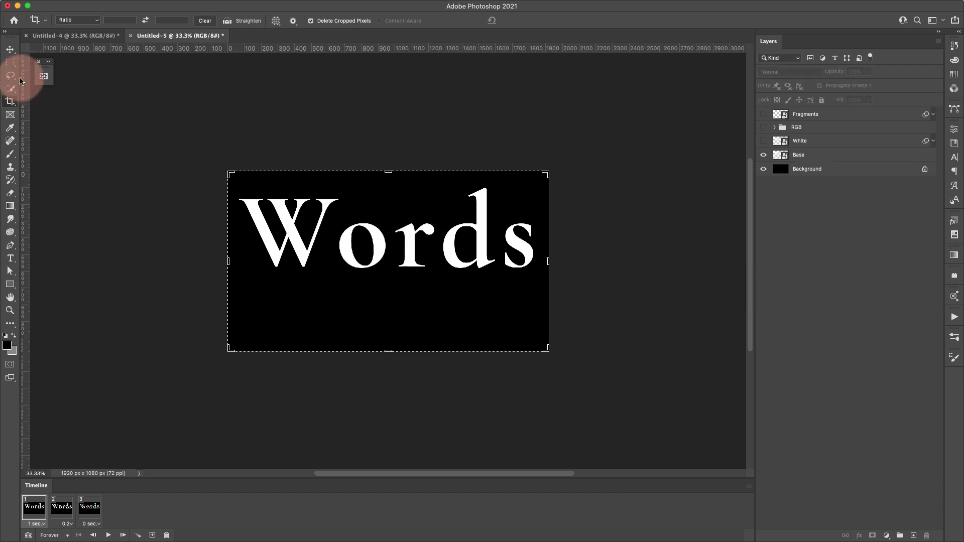
left_click(12, 52)
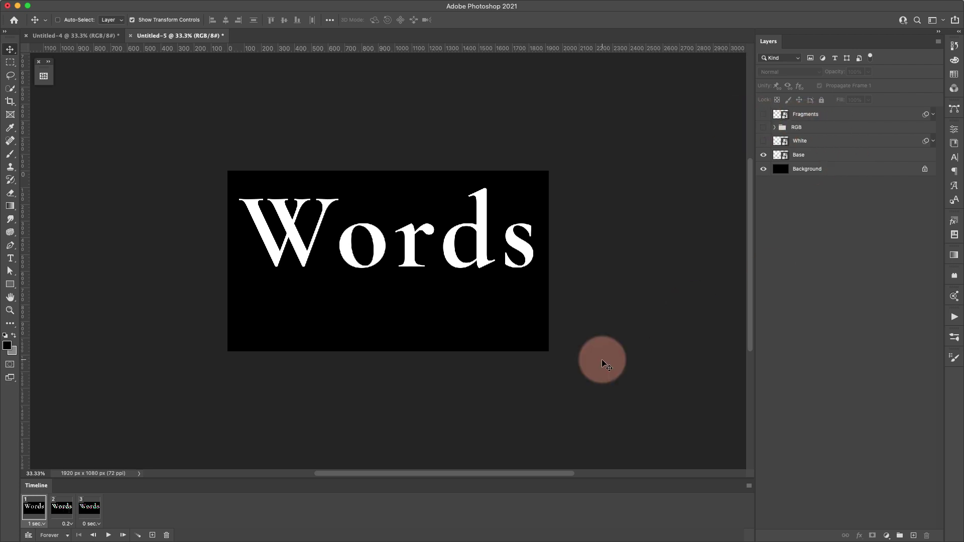
Play the updated animation, view its second frame and expand the RGB group to examine the Fragments, RGB and White layers
left_click(109, 537)
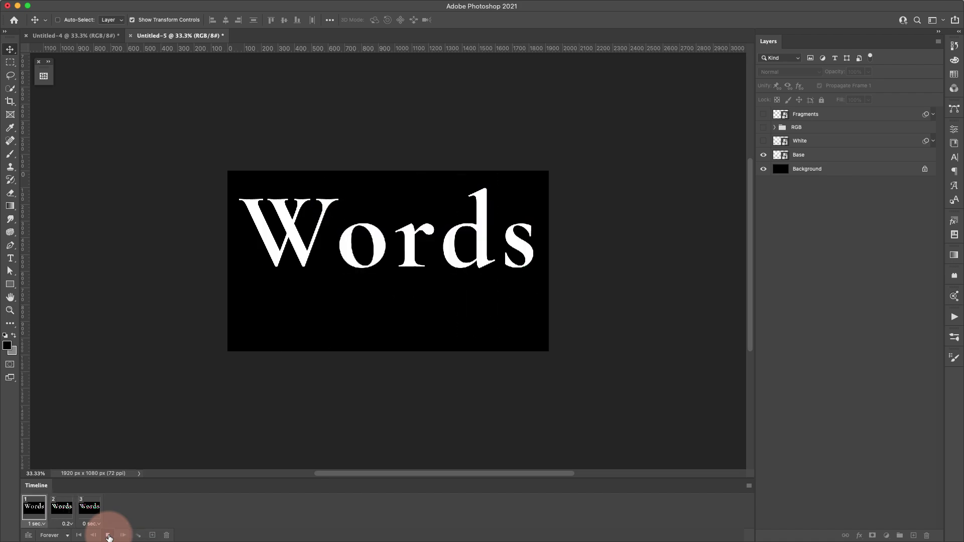
left_click(71, 507)
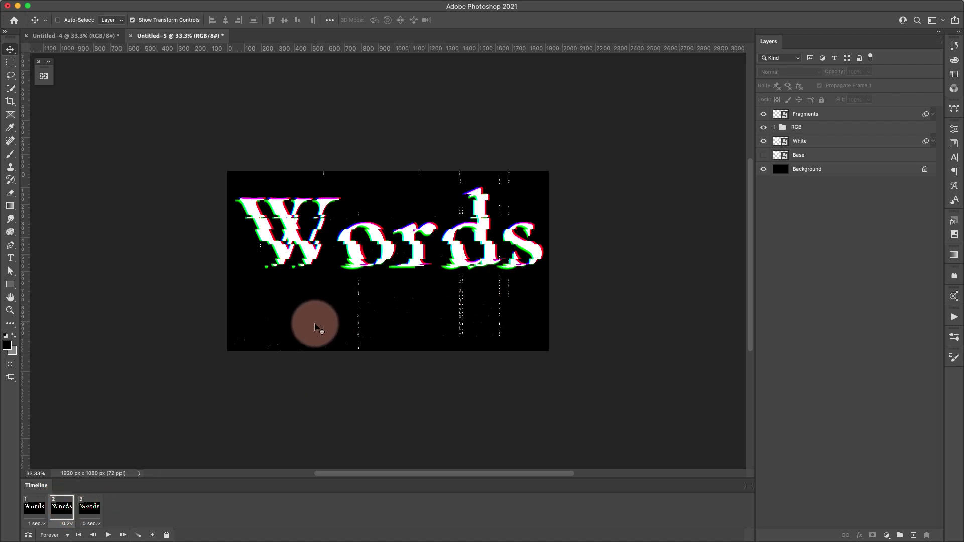
left_click(804, 115)
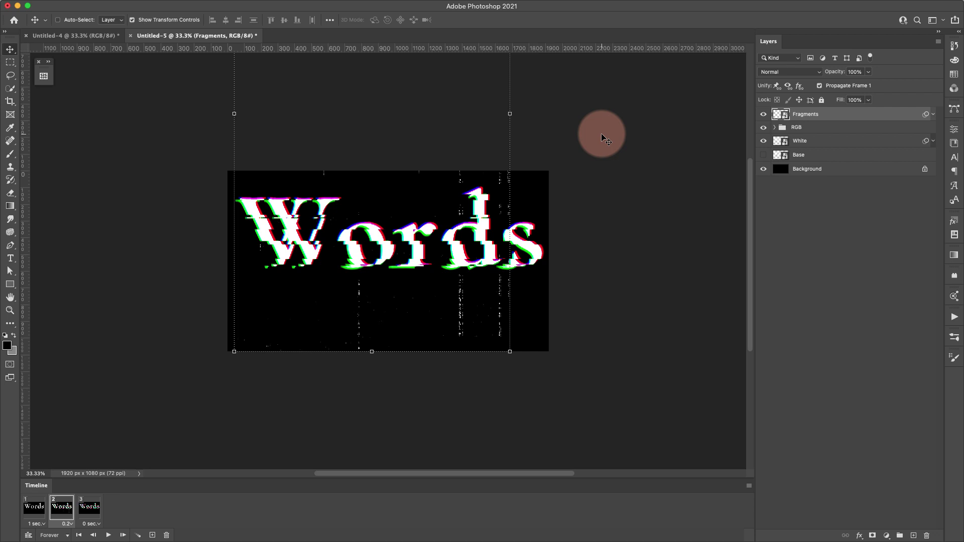
left_click(774, 128)
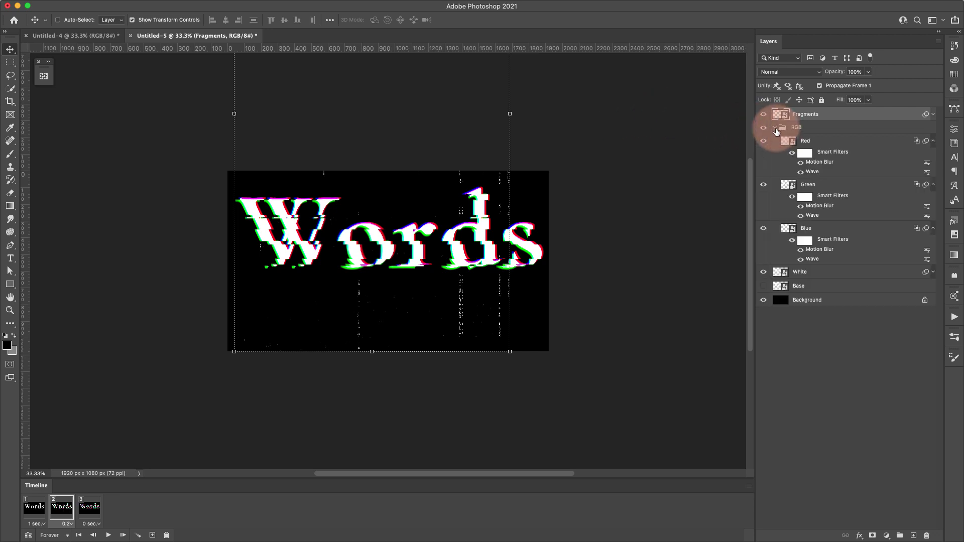
left_click(828, 272)
left_click(816, 119)
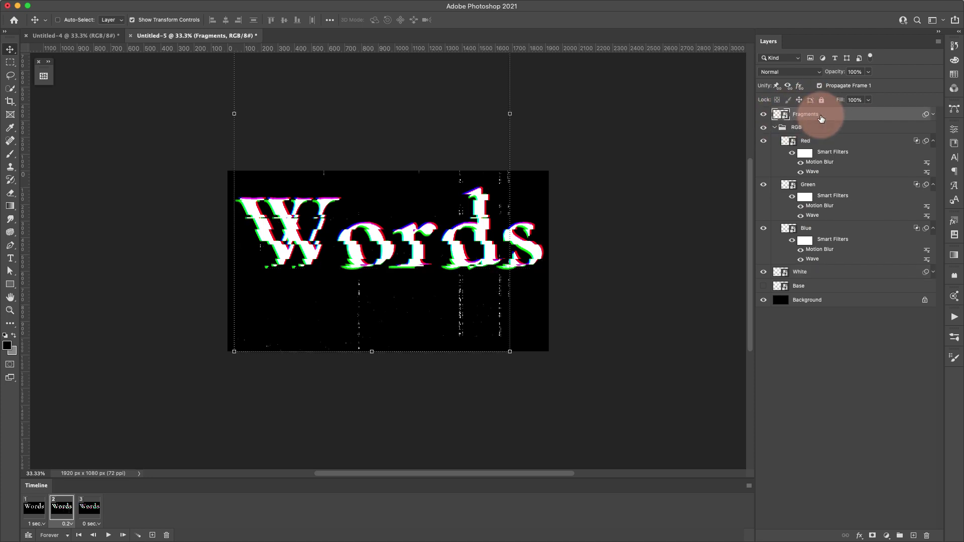
Set the Base smart object's "Change" text in the Honilad Sans 2 font and reposition it on the canvas
left_click(806, 288)
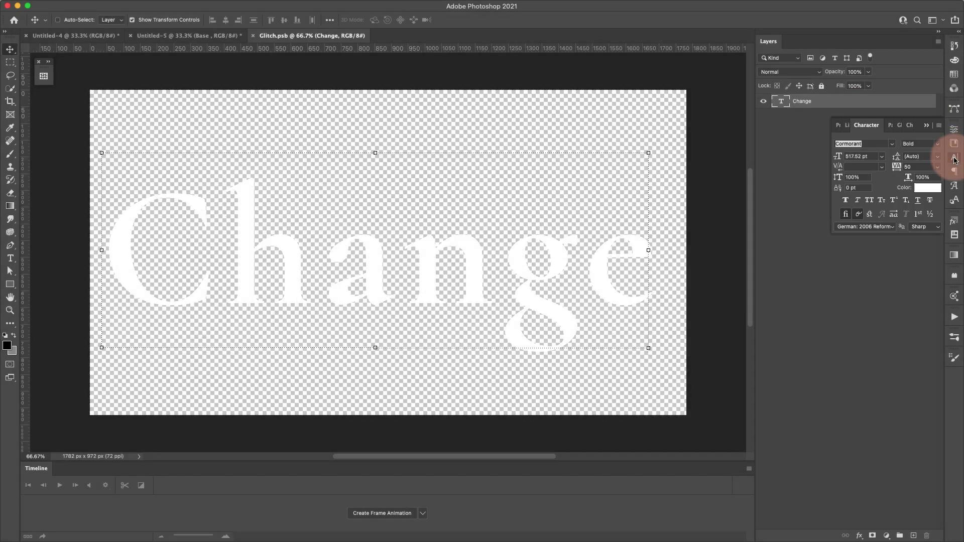
left_click(892, 143)
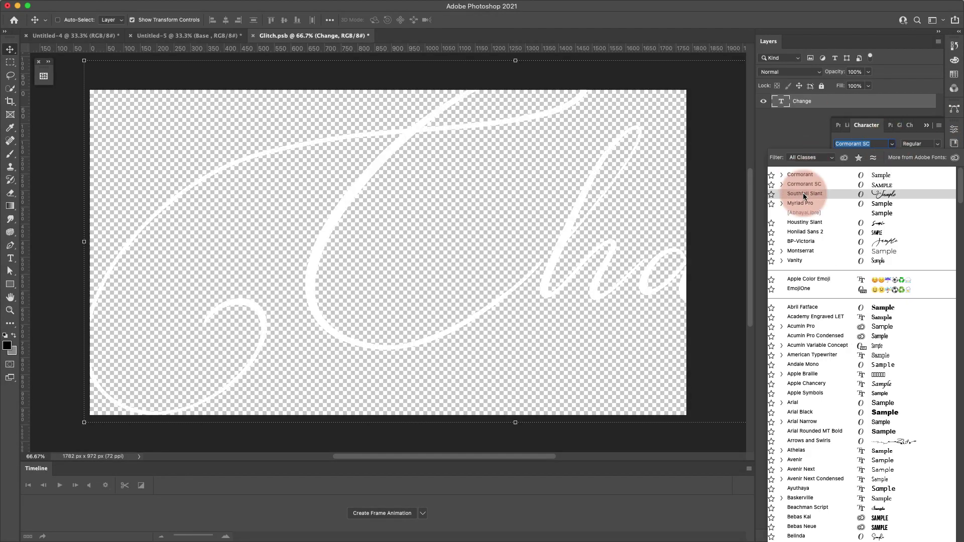
left_click(804, 241)
left_click_drag(427, 246, 680, 258)
Save and close the smart object and play the animation with the restyled text
left_click(253, 36)
left_click(493, 190)
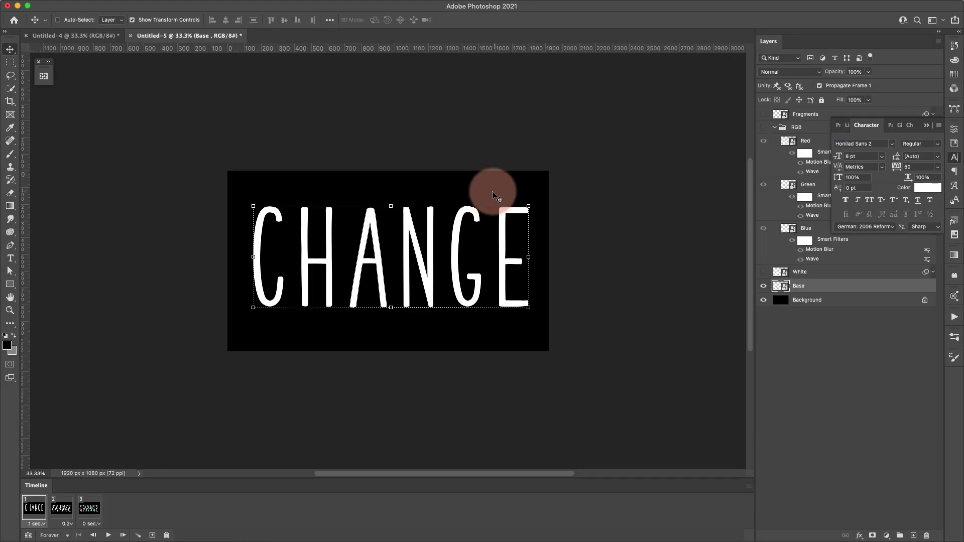
left_click(108, 536)
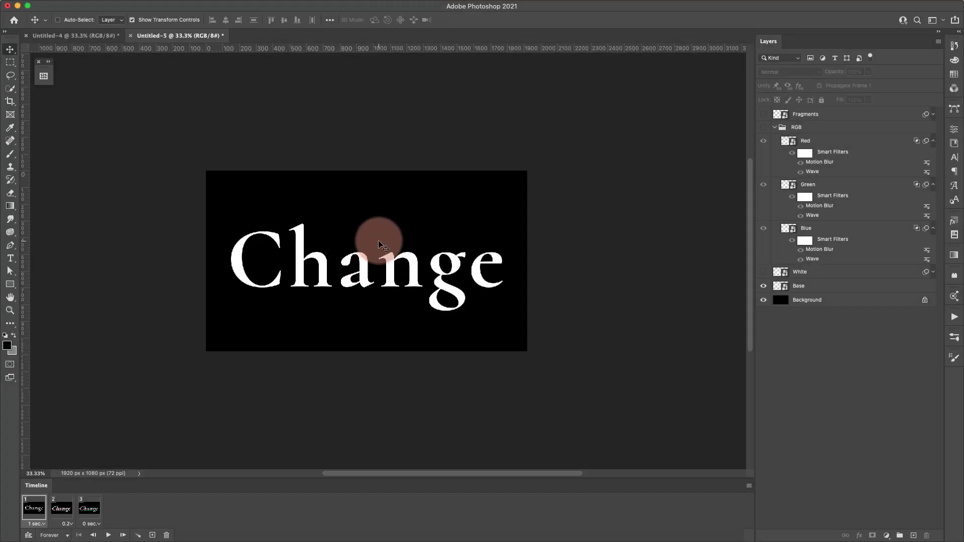
Open the Save for Web export of the animation and choose the GIF 32 Dithered preset
mouse_move(77, 7)
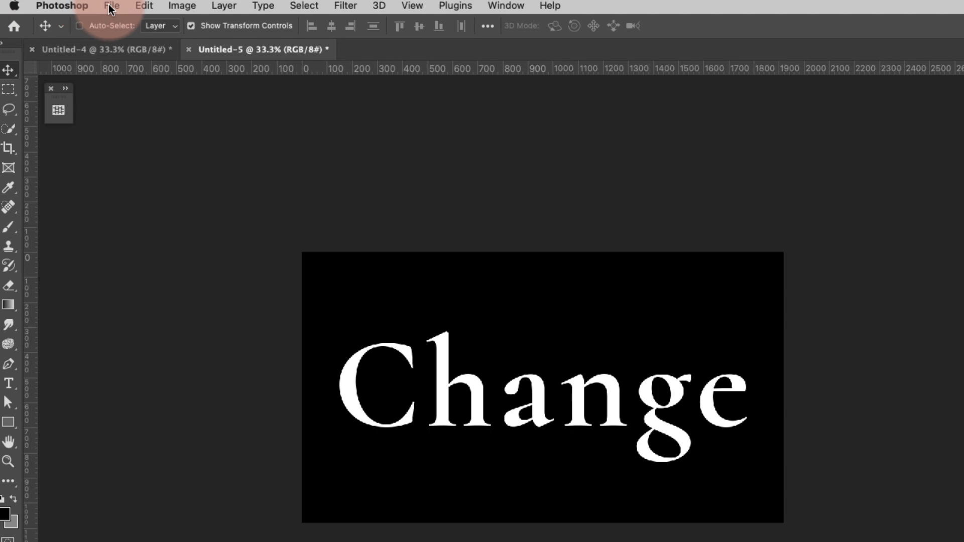
left_click(111, 6)
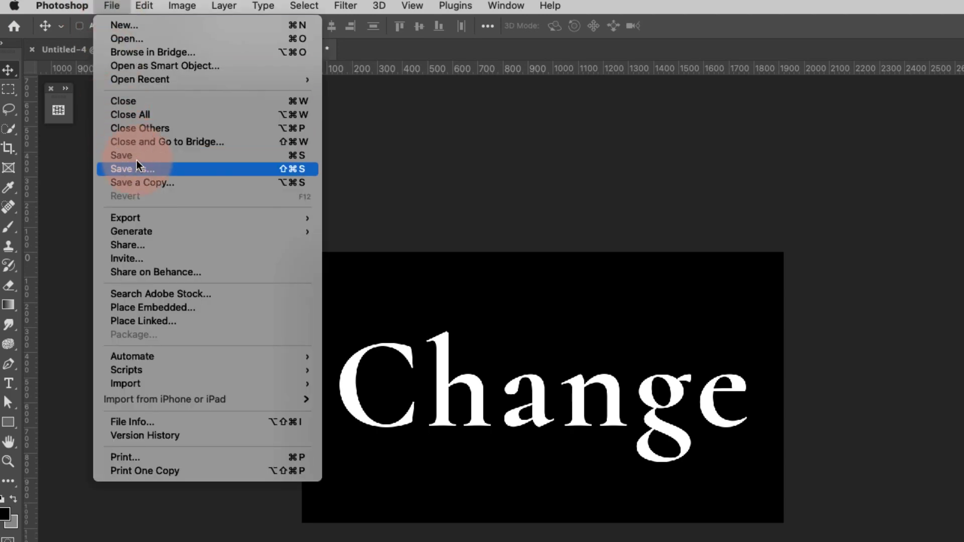
mouse_move(169, 218)
left_click(350, 274)
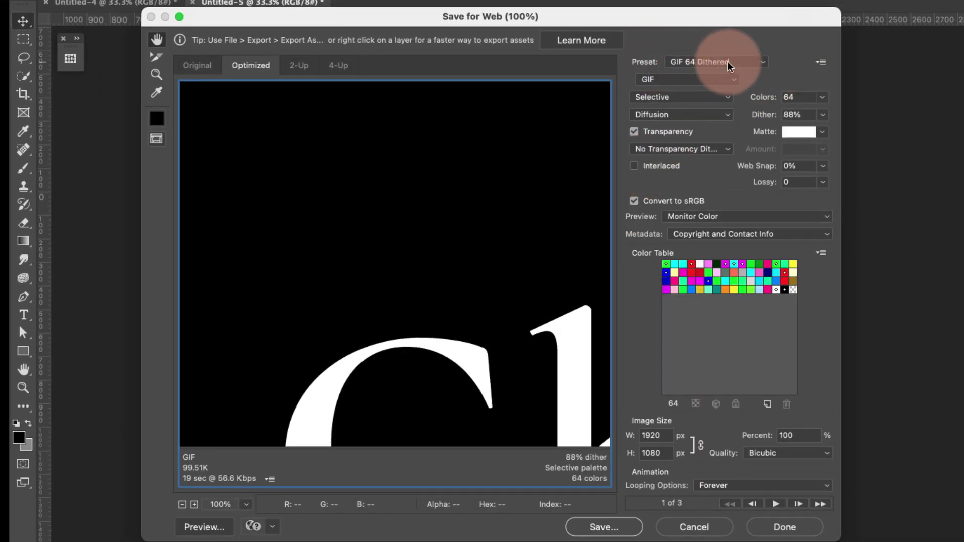
left_click(762, 62)
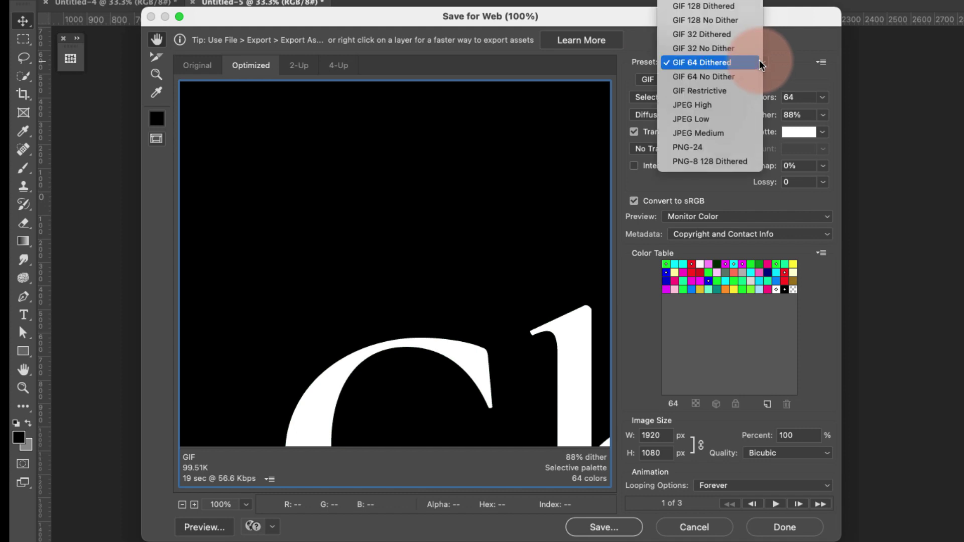
left_click(746, 36)
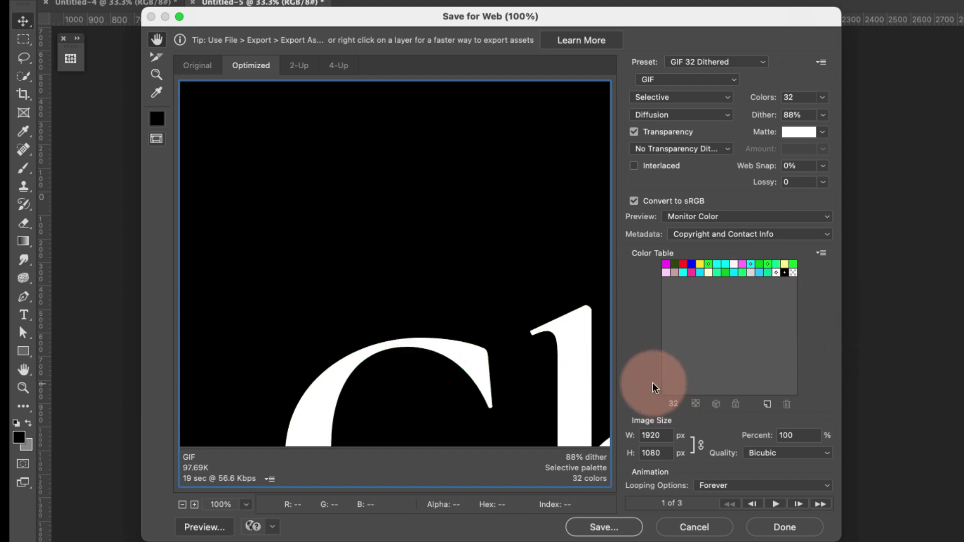
Save the optimized animation as change.gif in the Photoshop Glitch Animation folder
left_click(604, 528)
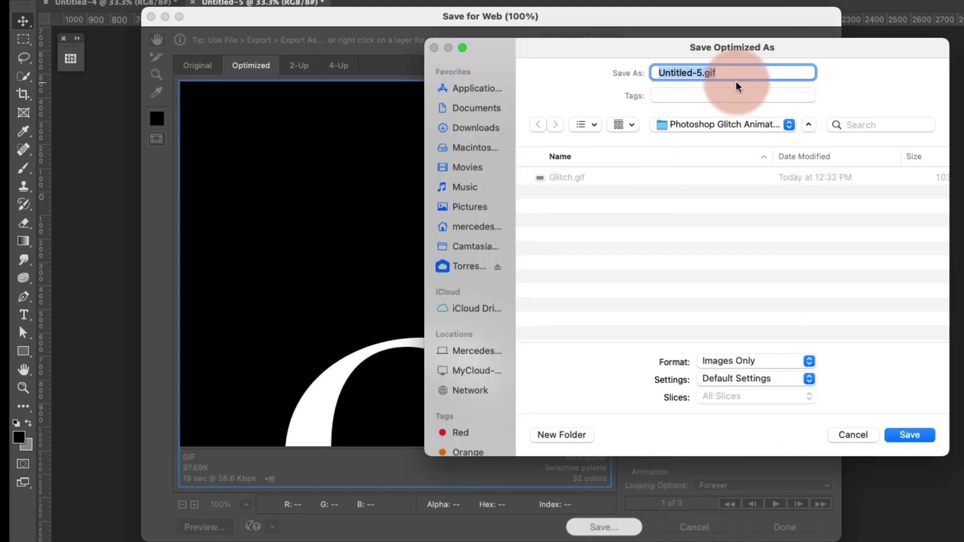
type("change")
left_click(909, 435)
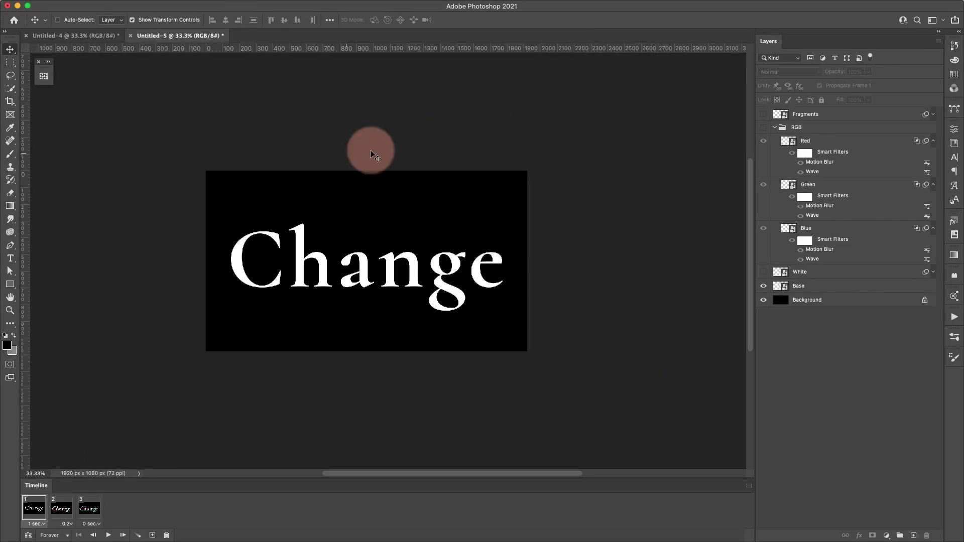
From the Finder folder, open change.gif in Safari to watch the exported animation, and close the browser window
left_click(307, 522)
left_click(301, 51)
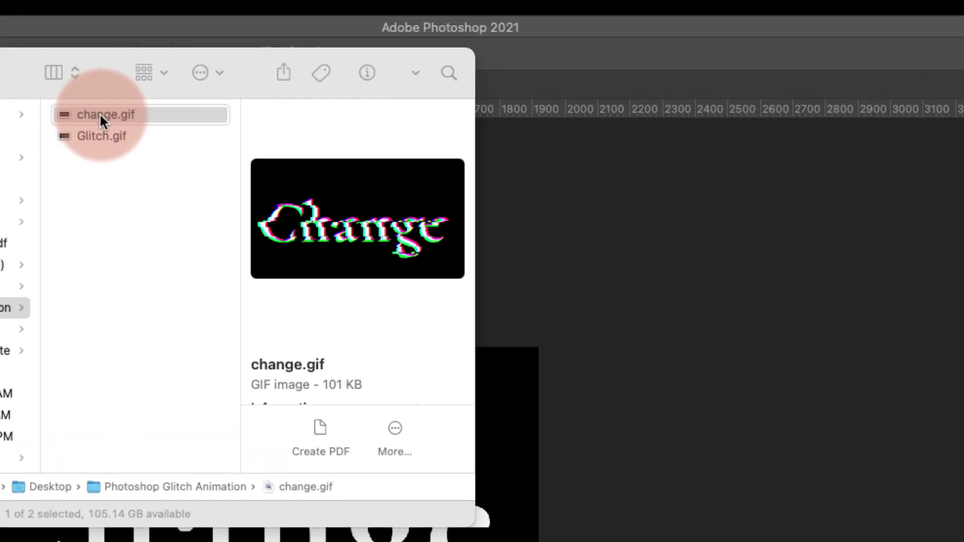
right_click(100, 115)
mouse_move(129, 147)
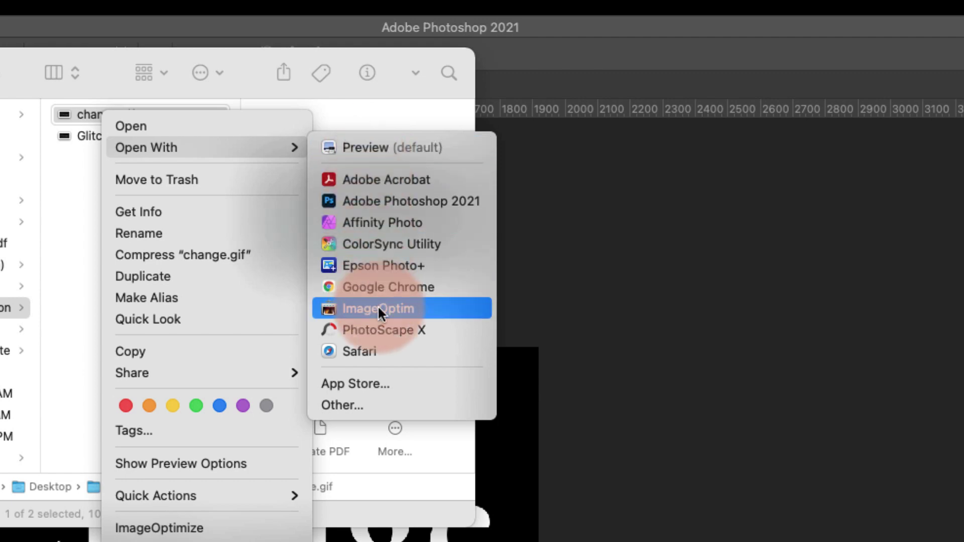
left_click(363, 354)
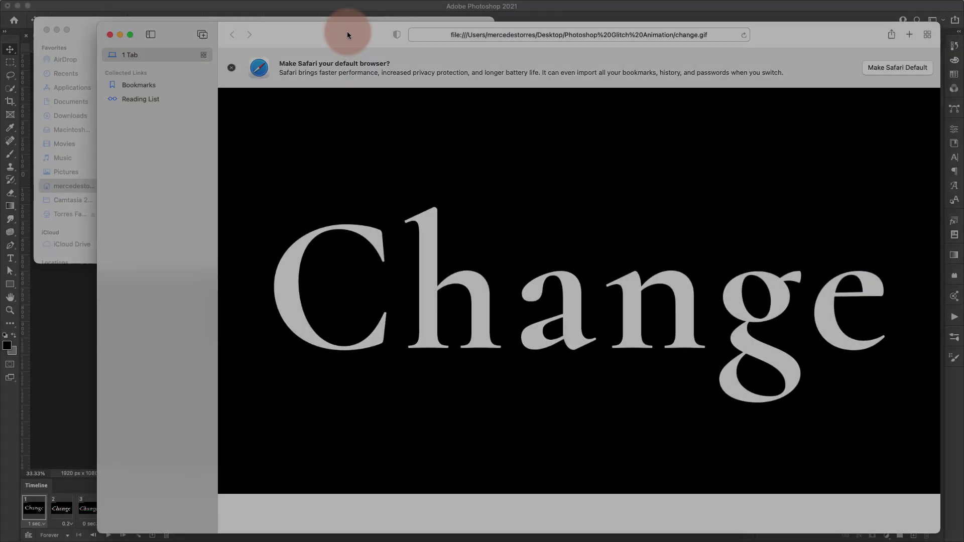
left_click_drag(348, 34, 352, 18)
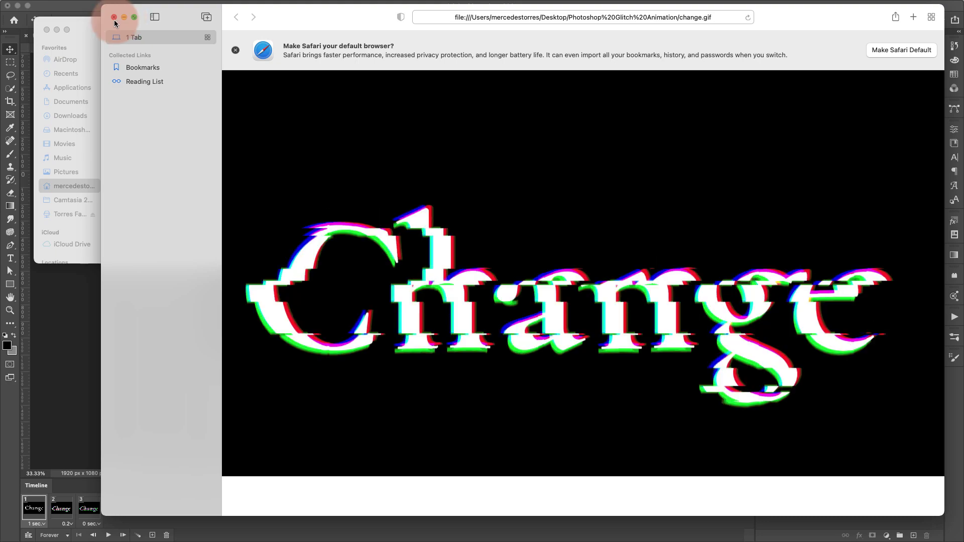
left_click(123, 20)
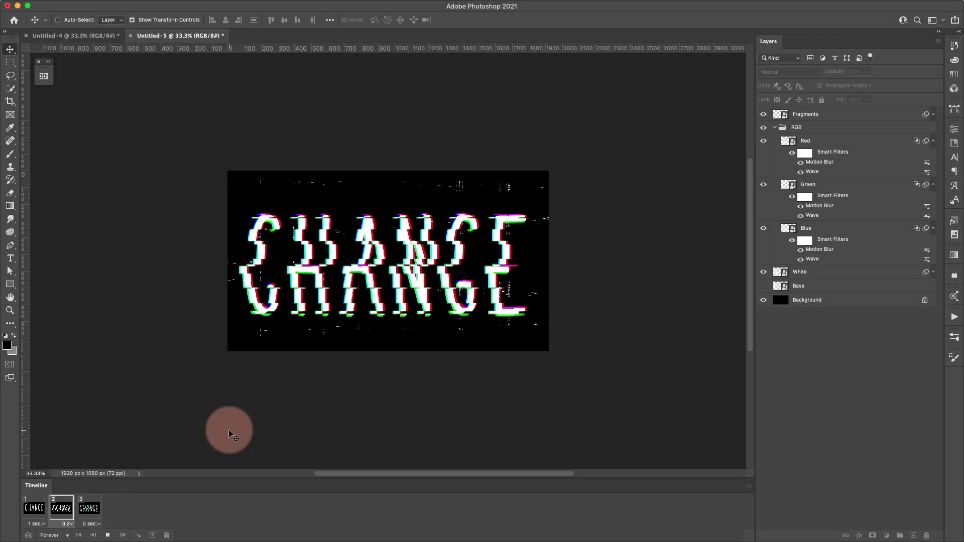